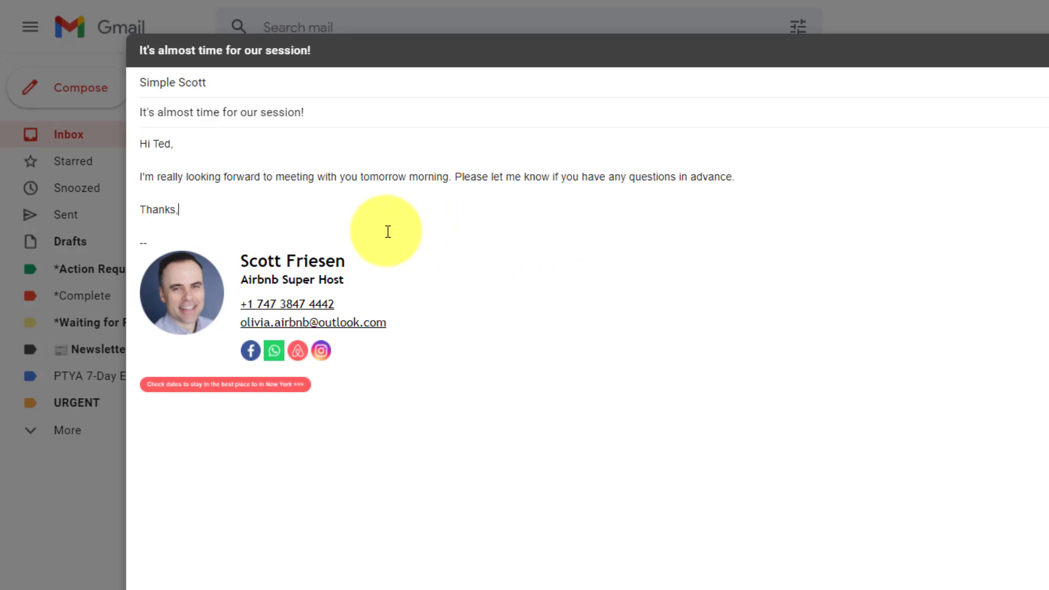
scroll(423, 459, down, 1)
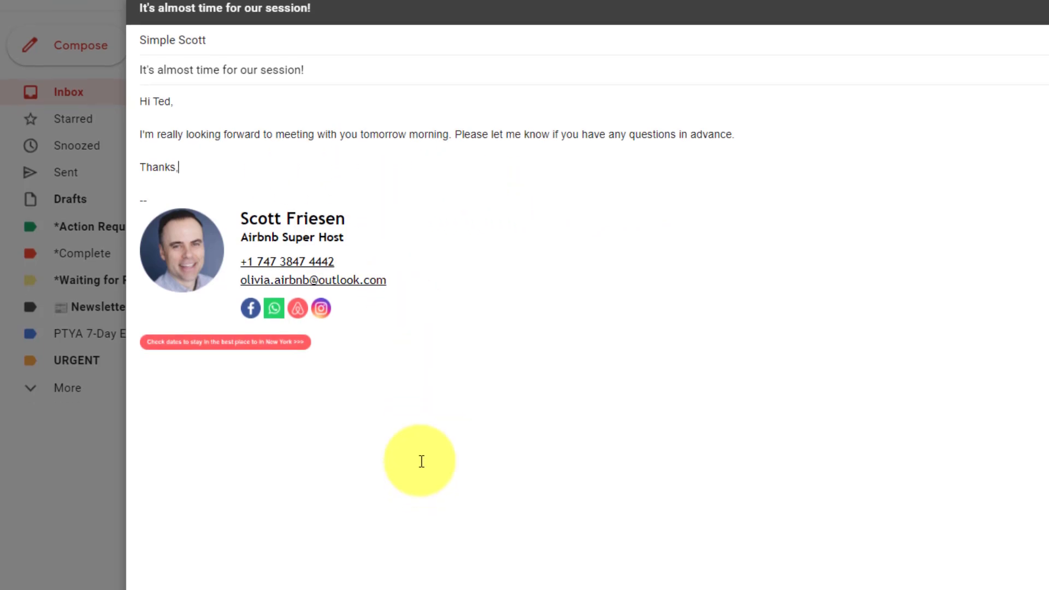
scroll(265, 323, down, 2)
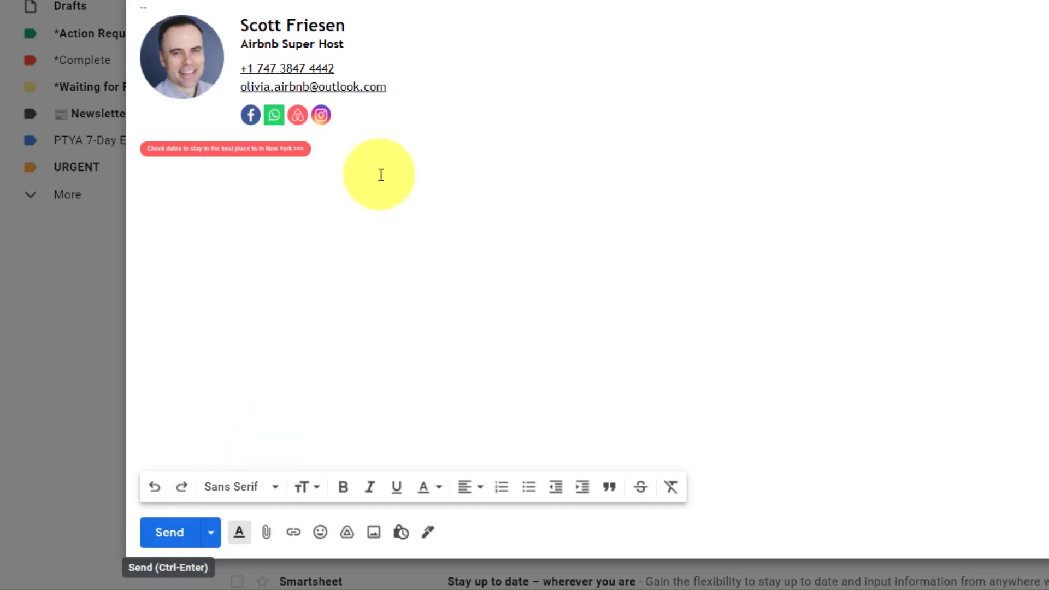
Start scheduling the session message for later via the Send menu's Schedule send.
click(212, 534)
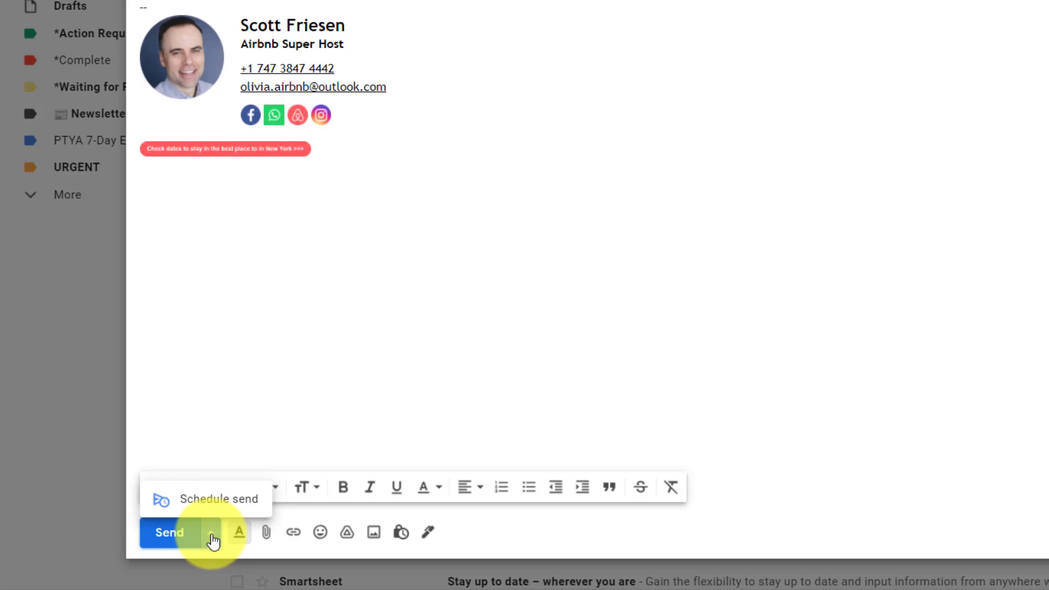
click(219, 501)
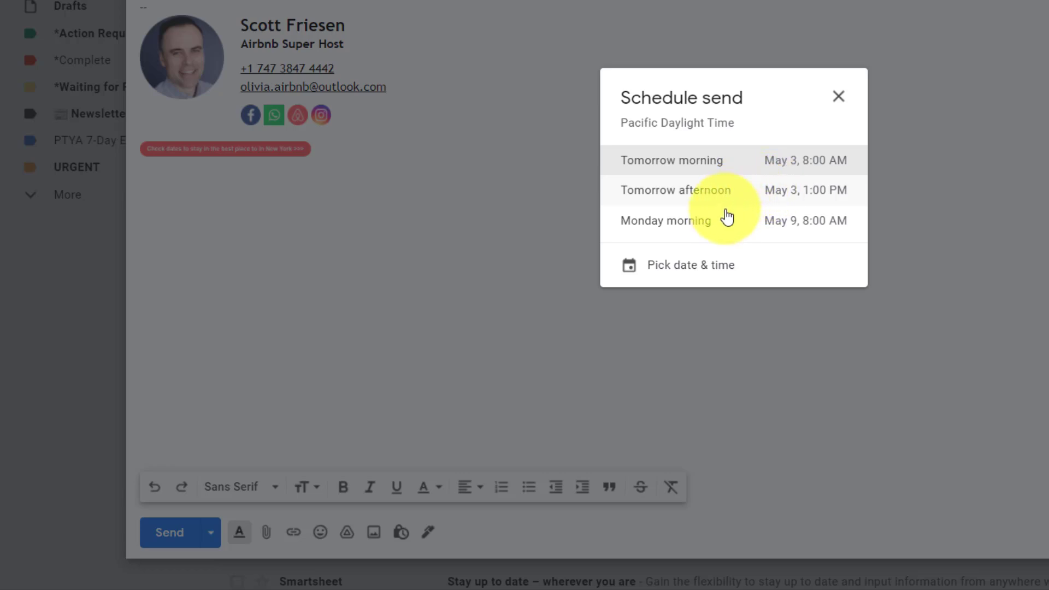
Schedule the message to send on Thursday, May 5 at 10:01 AM.
click(680, 271)
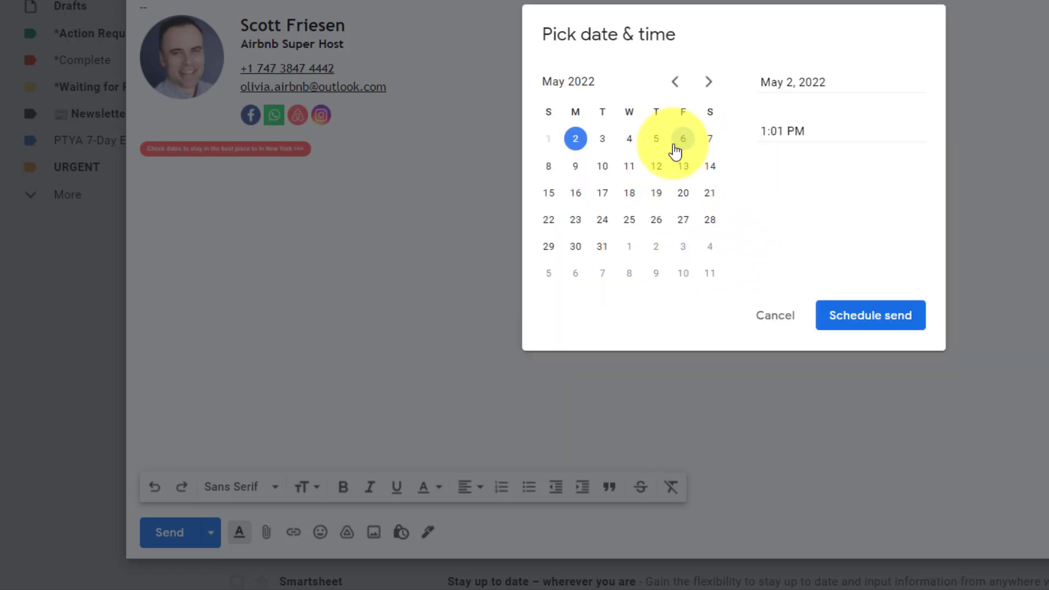
click(657, 141)
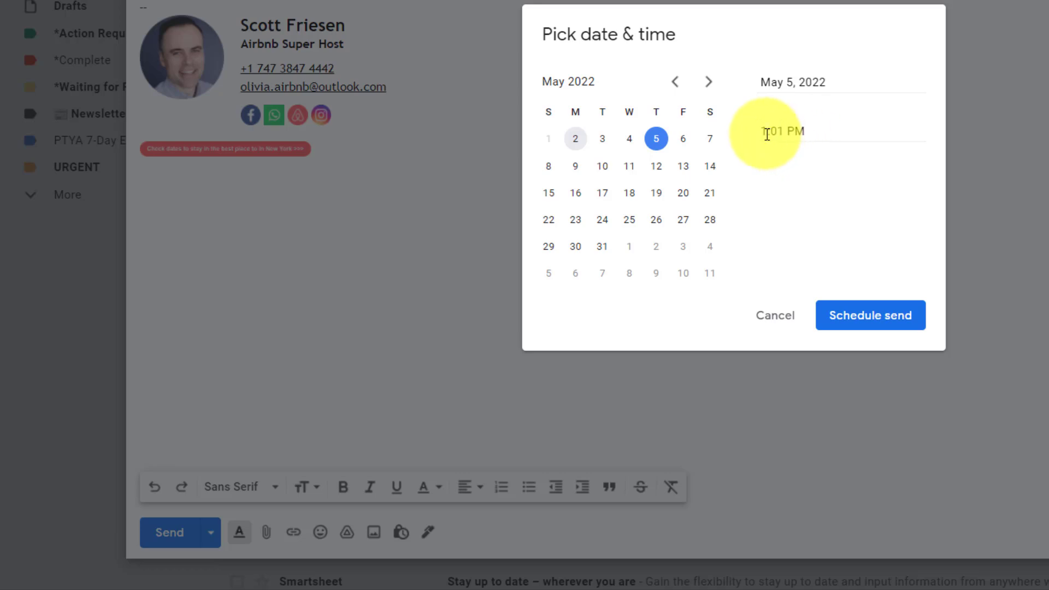
click(780, 135)
key(BackSpace)
text(10)
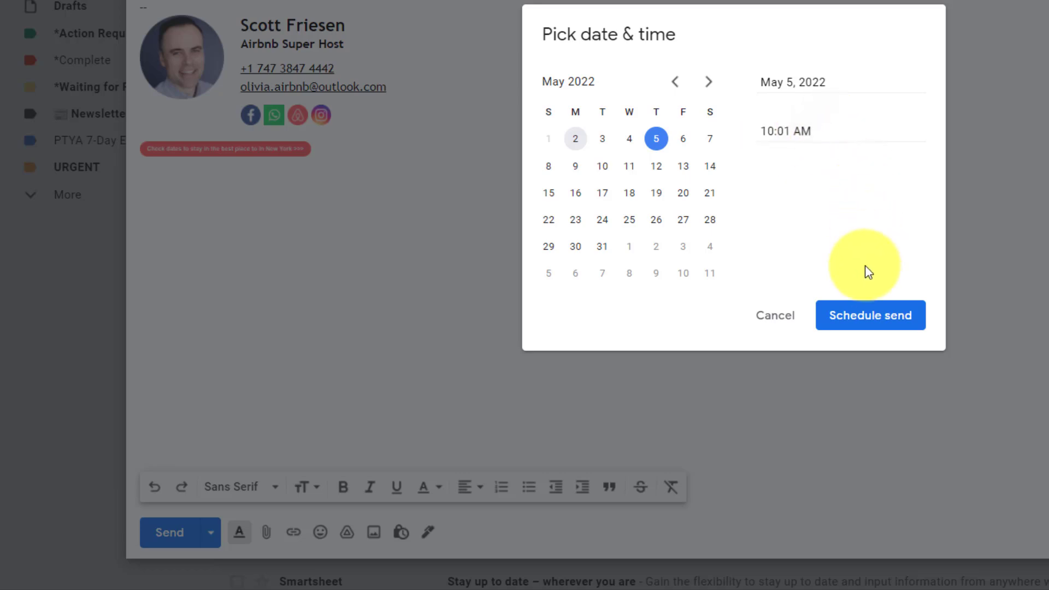
click(859, 319)
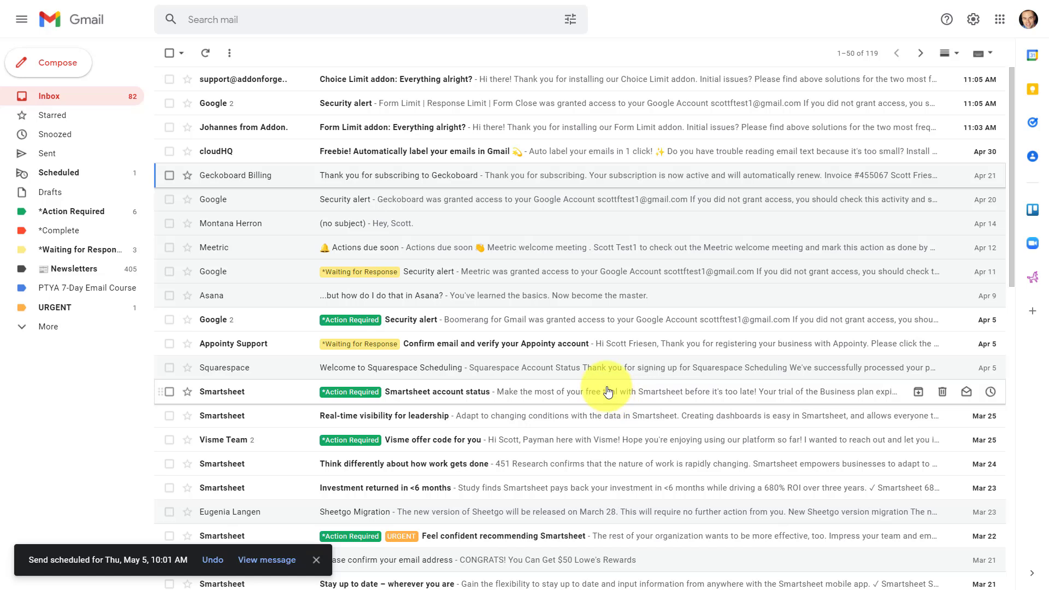
click(79, 178)
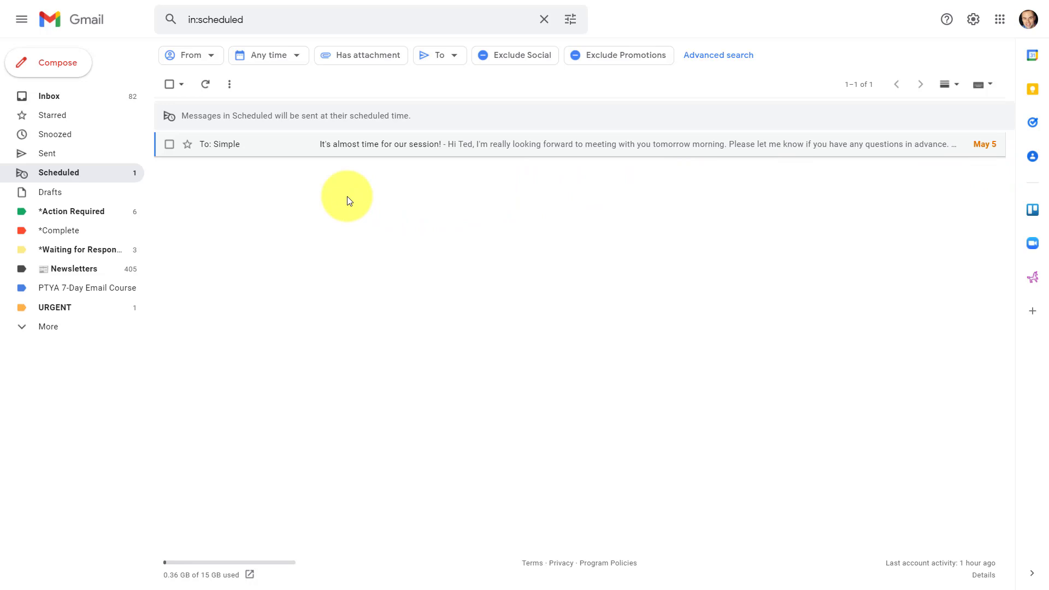
mouse_move(308, 145)
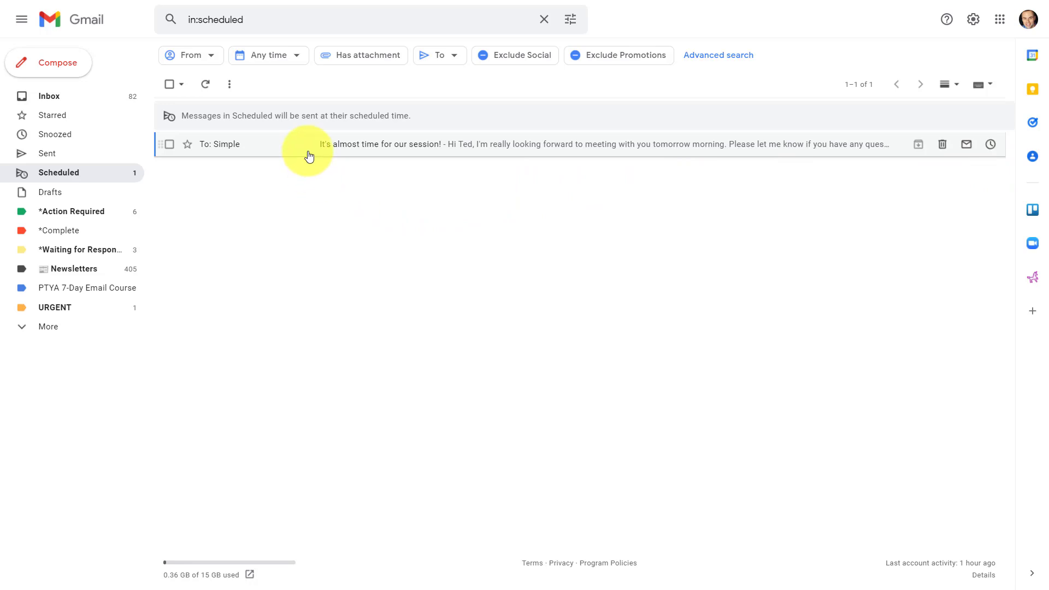
click(50, 97)
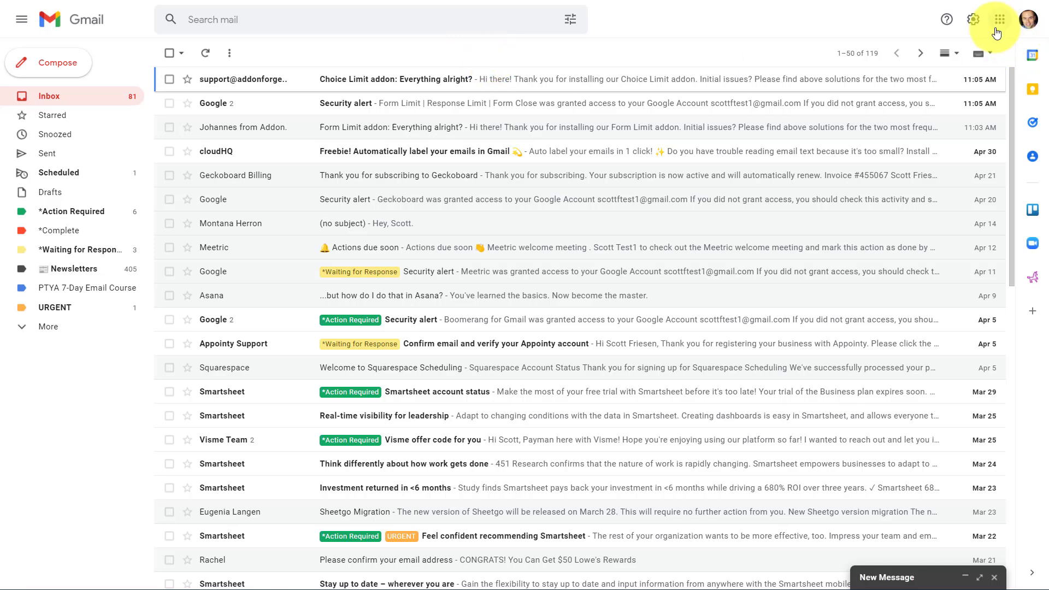
Reach the Forwarding and POP/IMAP page in Gmail's full settings.
click(973, 20)
click(925, 80)
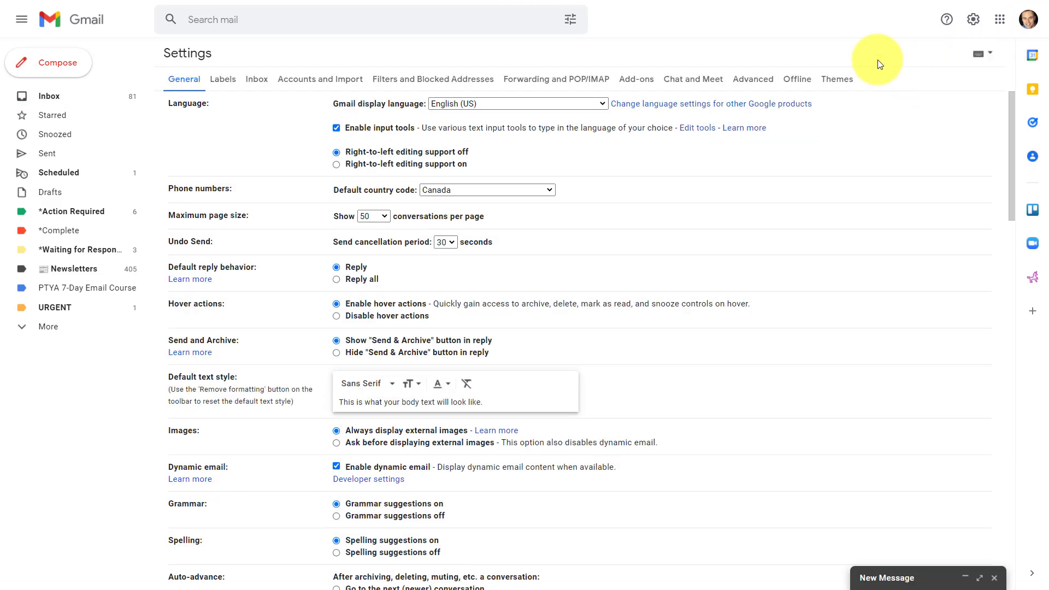
click(534, 85)
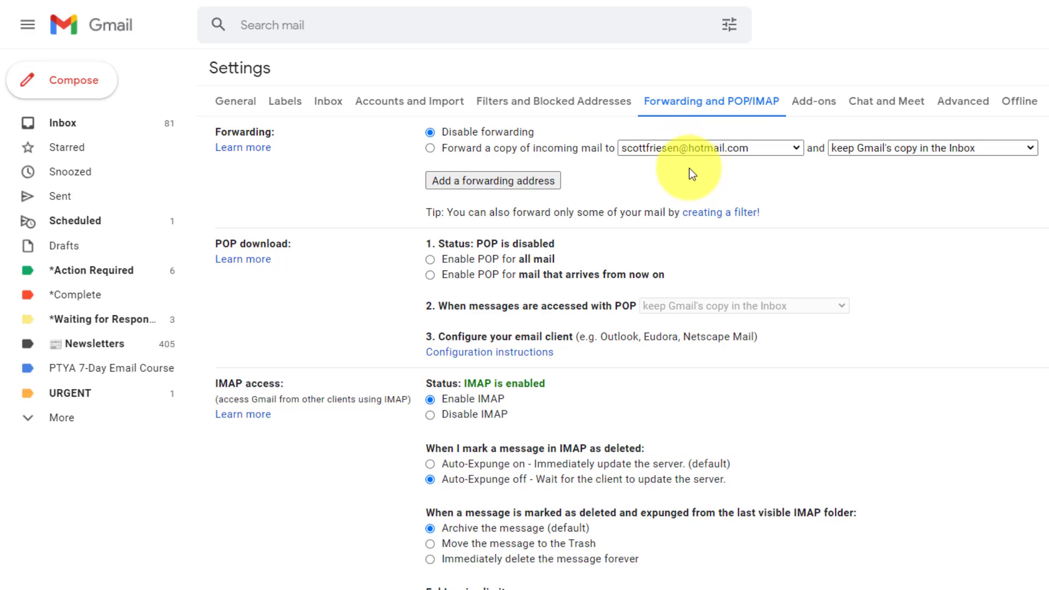
Review the Add a forwarding address dialog and toggle forwarding on, then back to disabled.
click(474, 187)
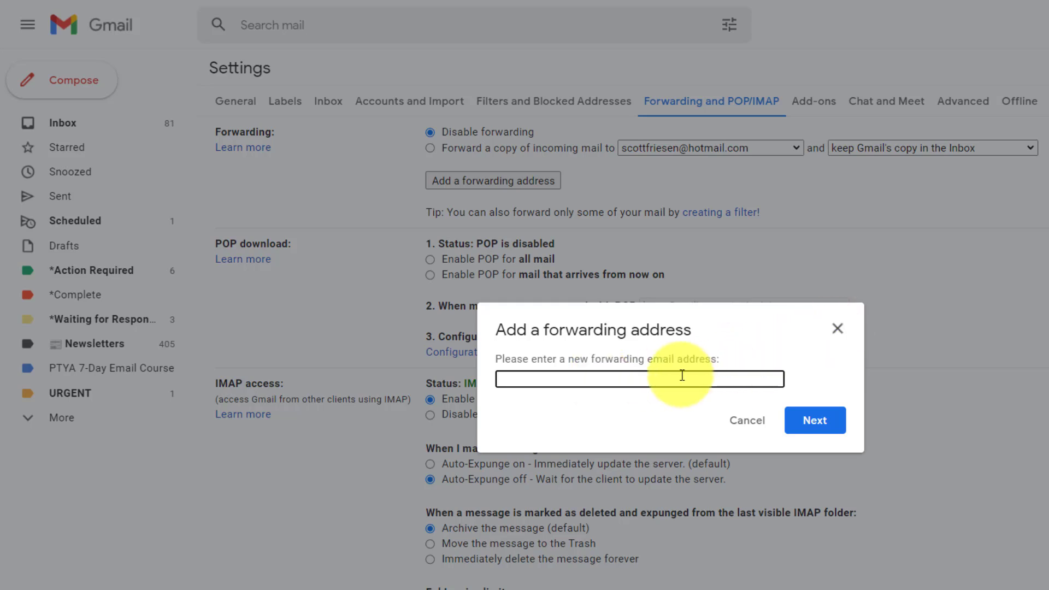
click(837, 331)
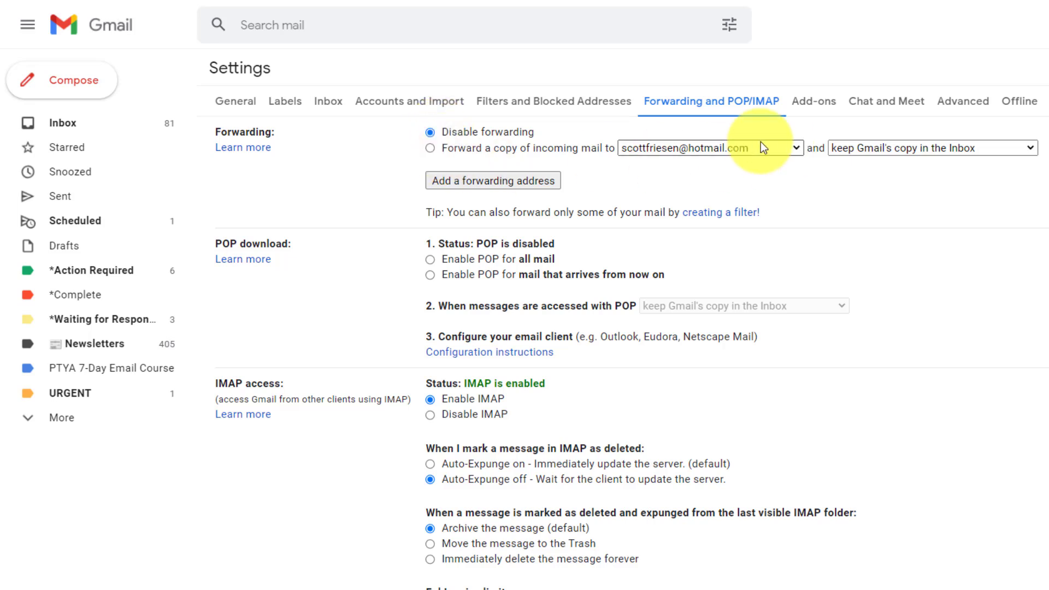
click(430, 150)
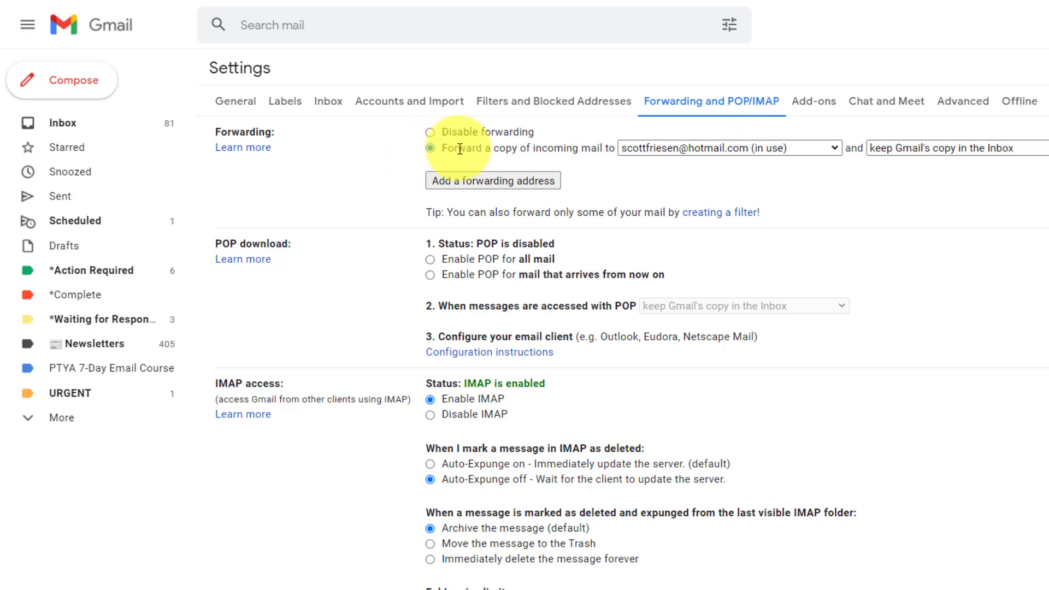
click(430, 132)
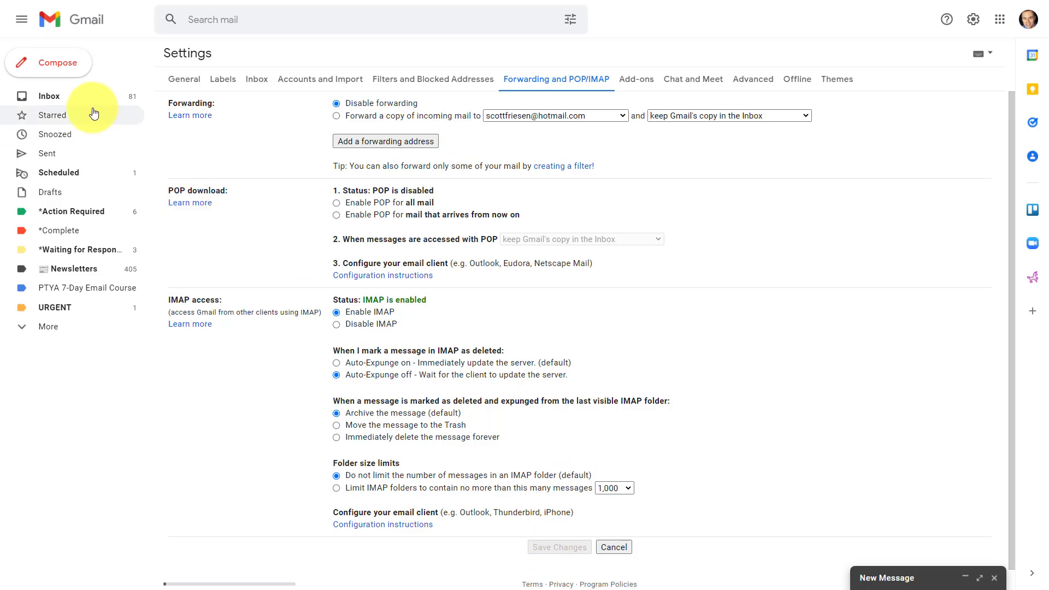
click(79, 102)
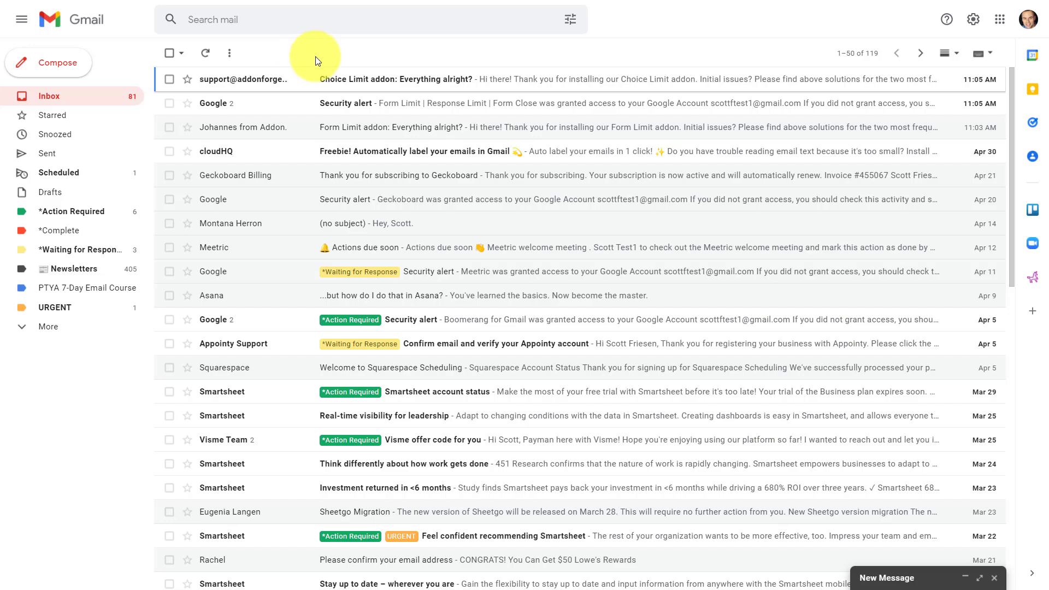
click(242, 20)
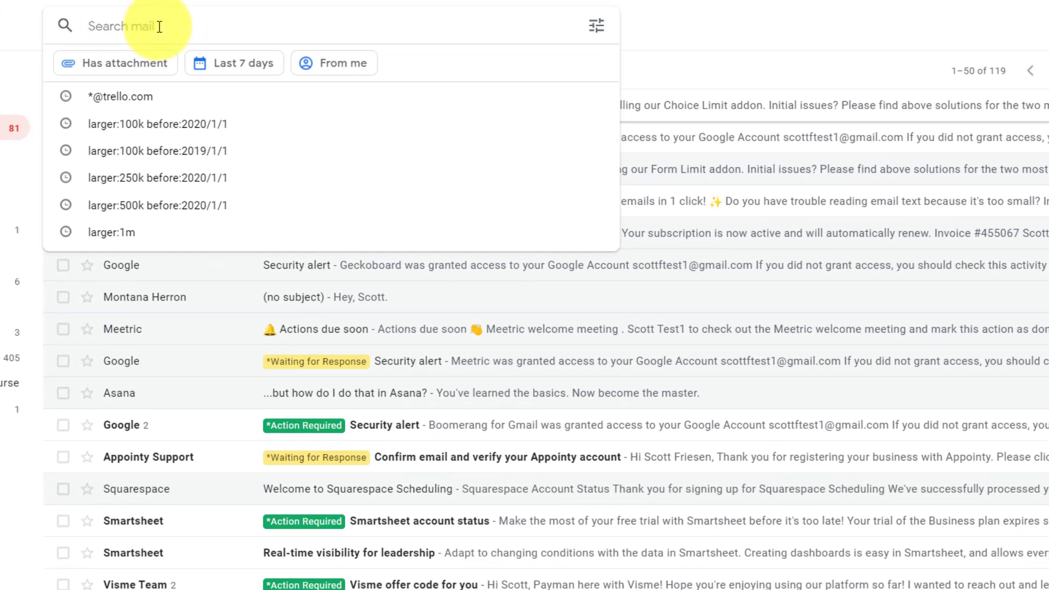
text(*)
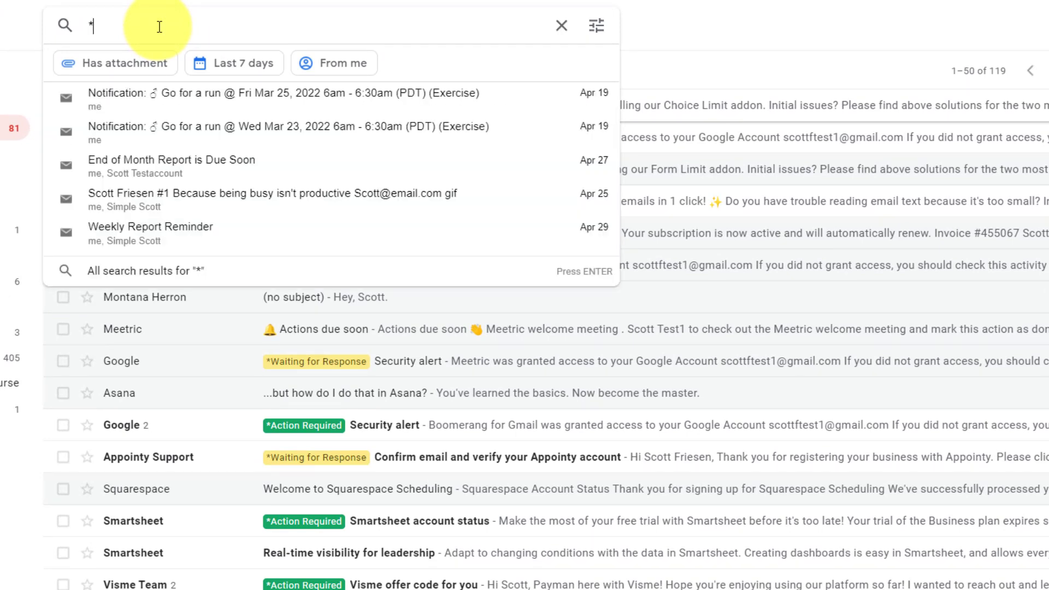
text(@trel)
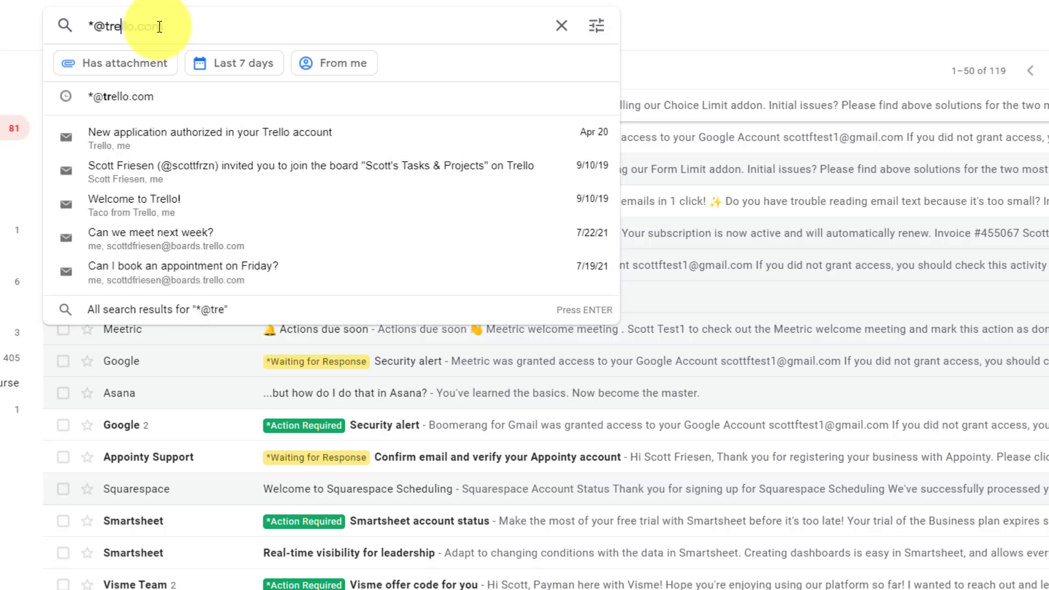
text(lo.com)
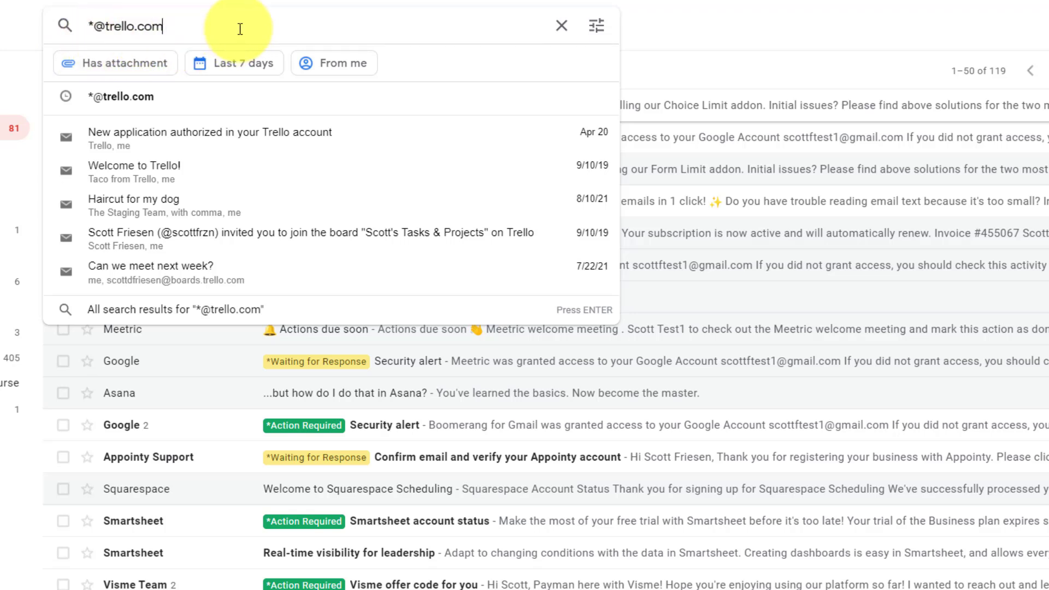
key(Return)
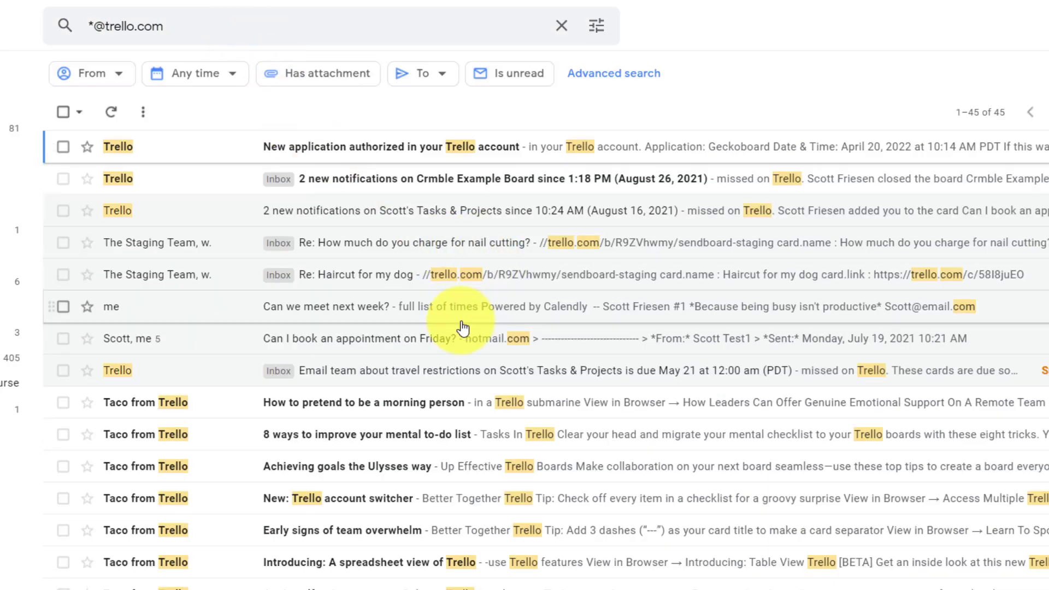
scroll(463, 329, down, 5)
scroll(452, 394, down, 1)
scroll(451, 422, up, 1)
scroll(447, 417, up, 10)
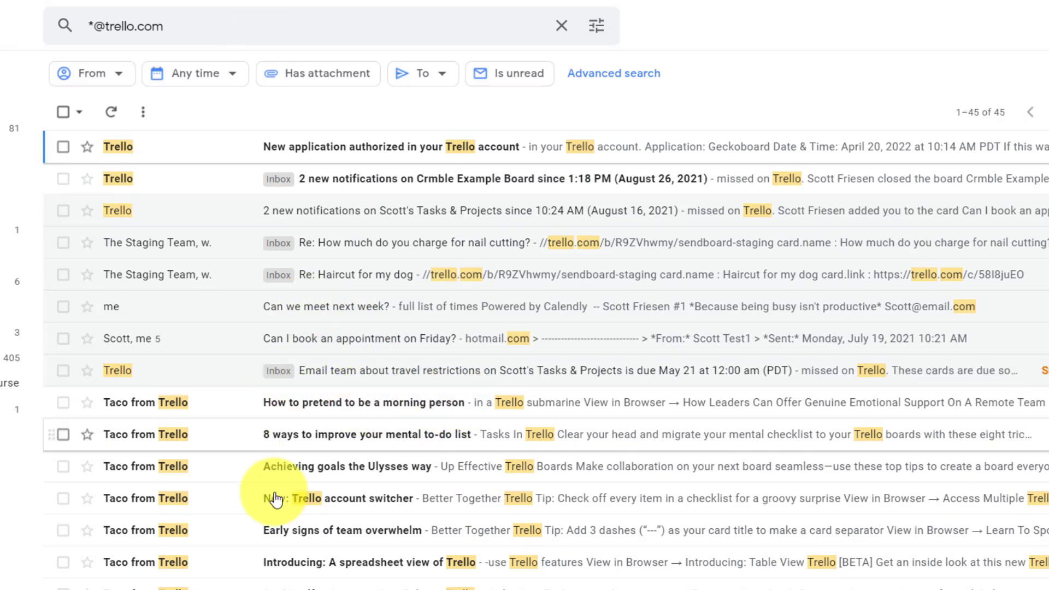
scroll(181, 492, down, 1)
scroll(181, 492, down, 4)
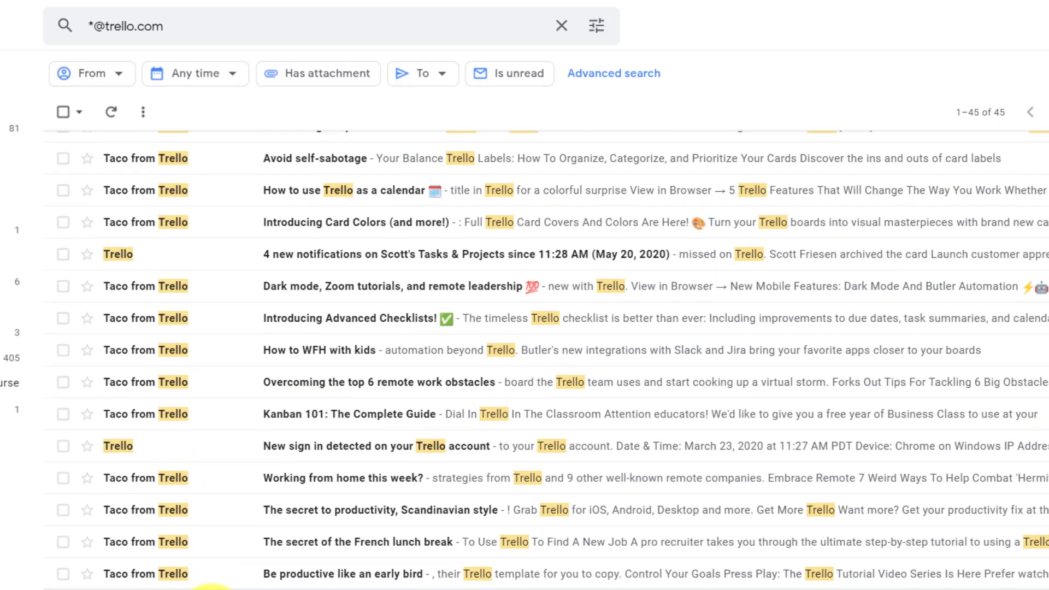
scroll(161, 450, up, 5)
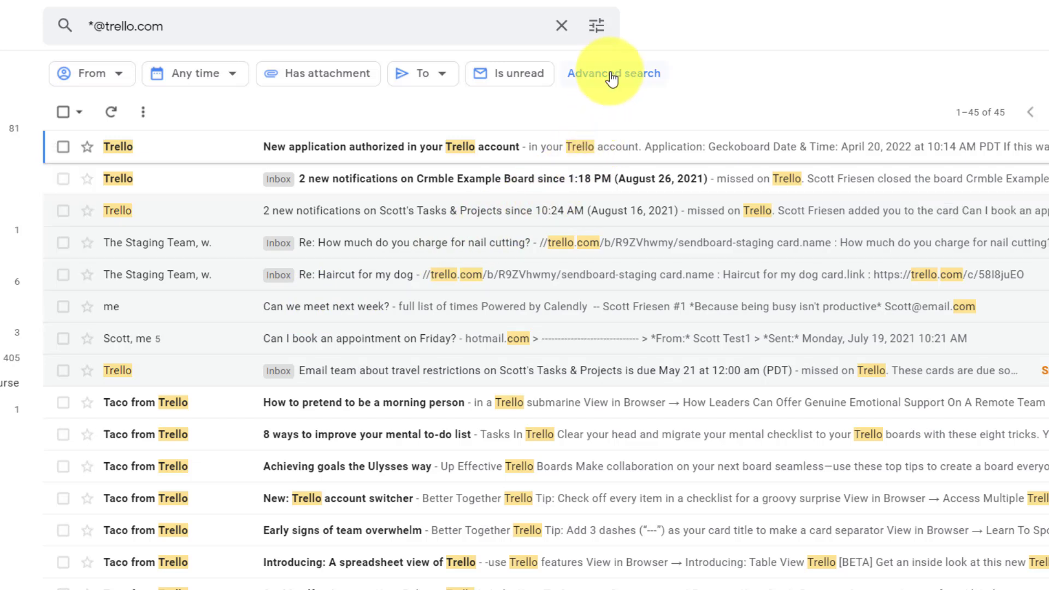
click(597, 33)
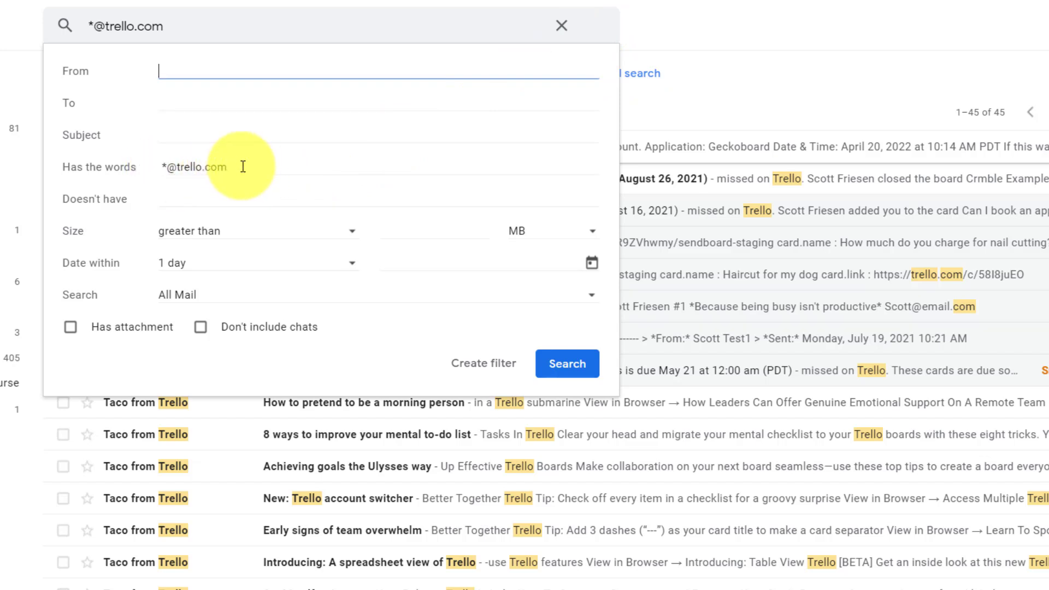
click(397, 369)
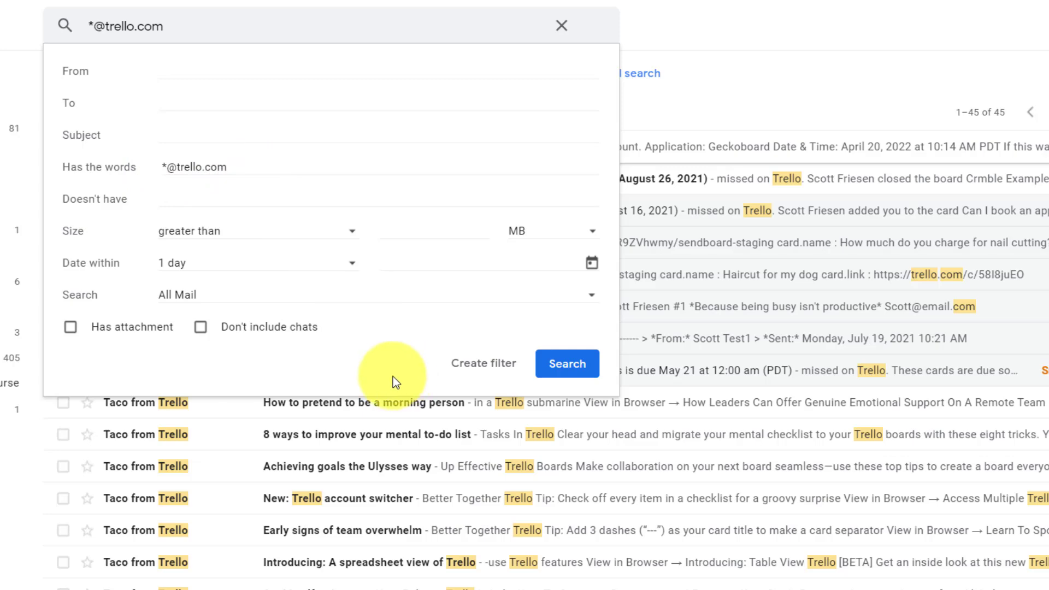
click(487, 369)
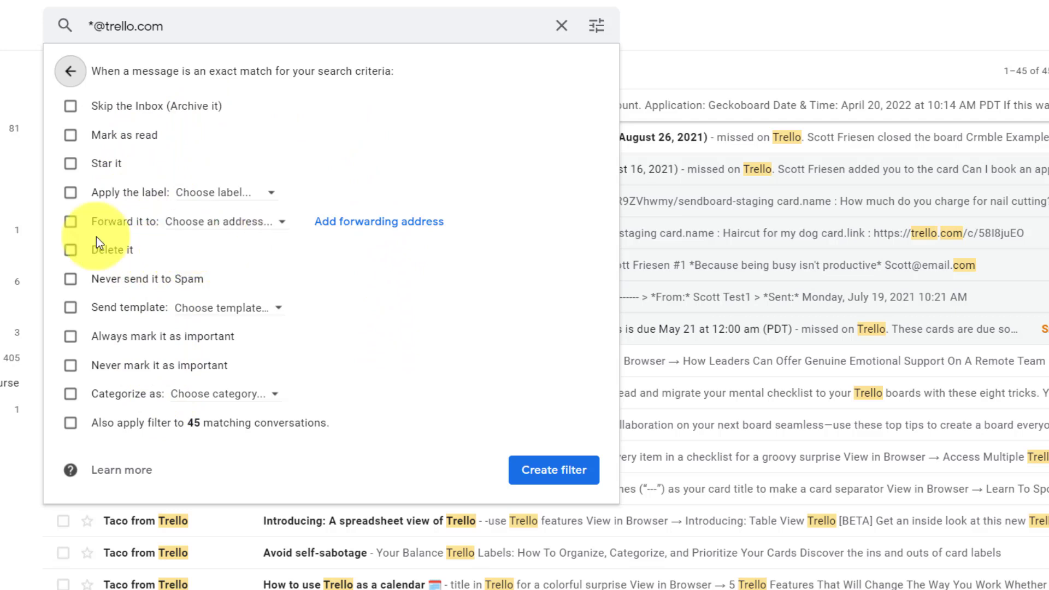
Set the Trello filter to forward matching messages to the saved hotmail address.
click(71, 223)
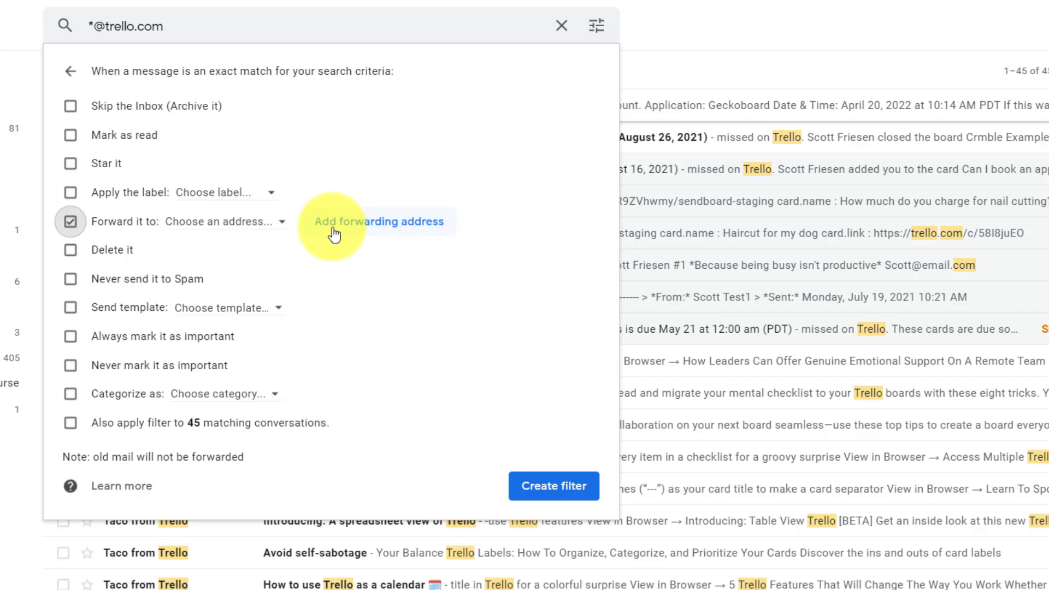
click(279, 229)
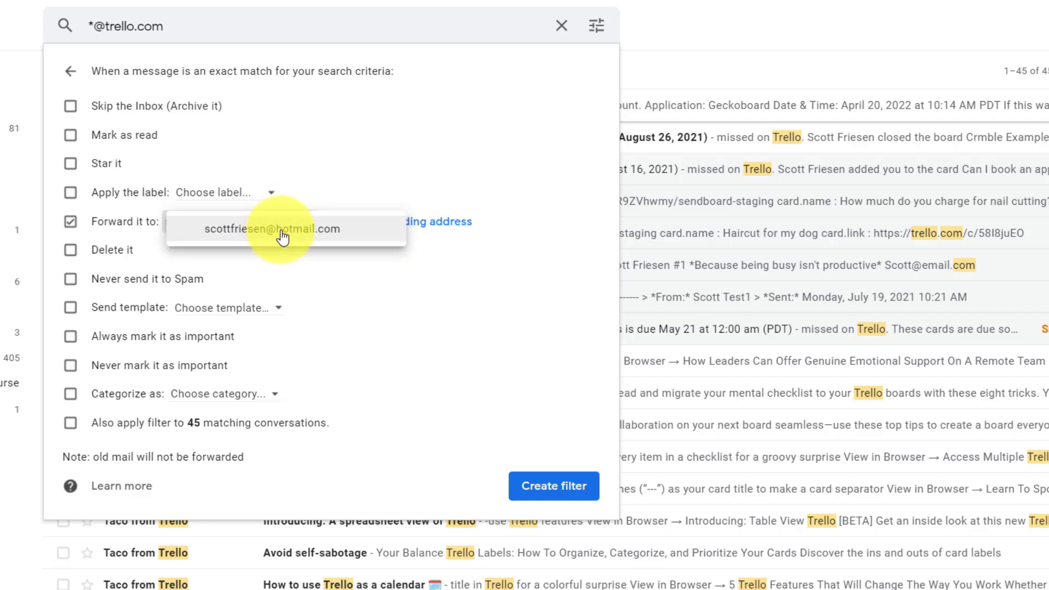
click(281, 236)
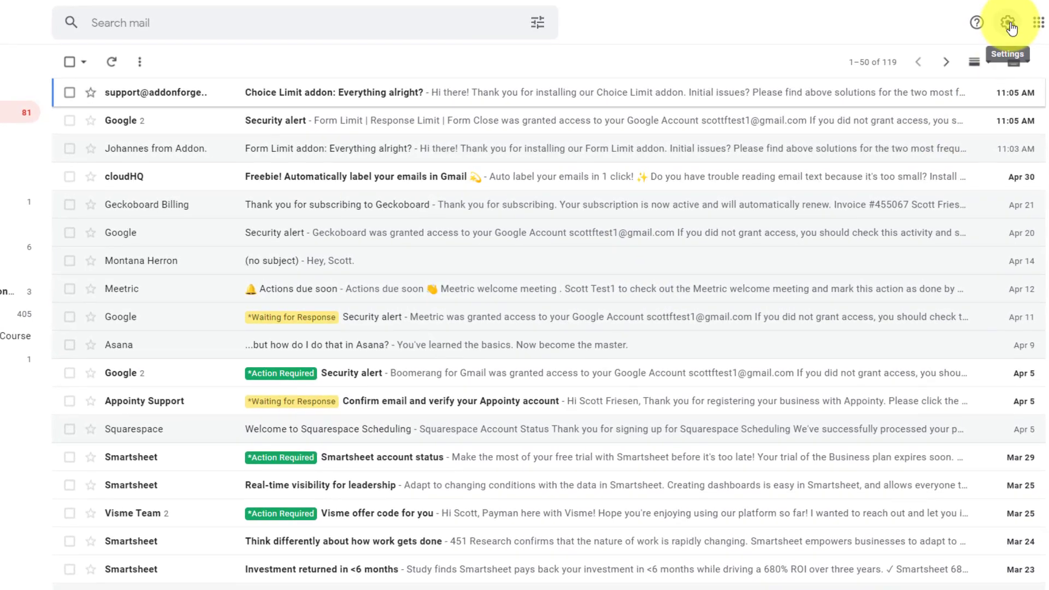
Confirm Templates is enabled in Advanced settings, then start a new message.
click(1006, 24)
click(954, 94)
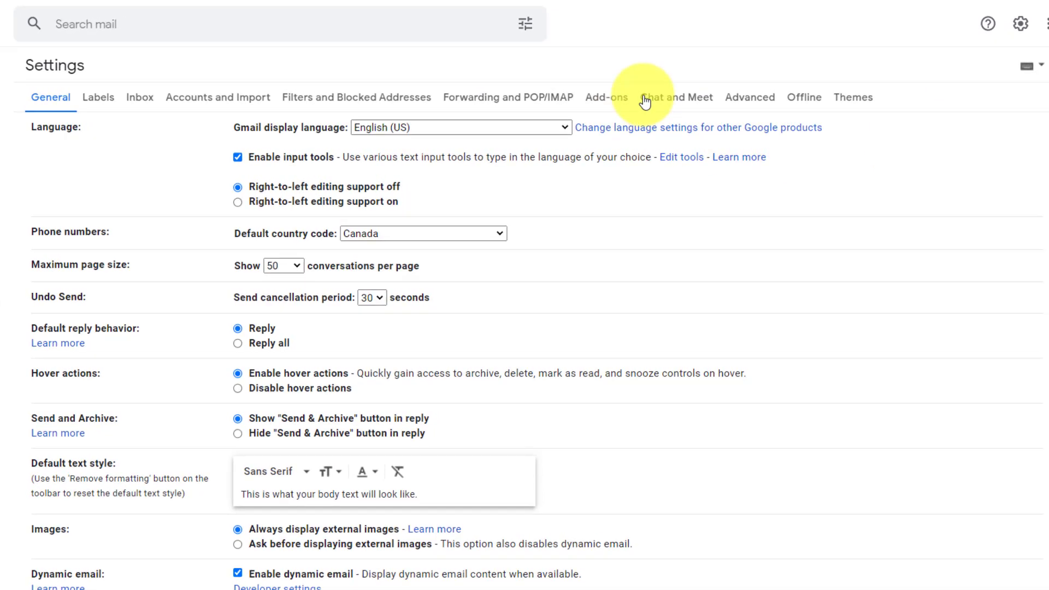
click(749, 100)
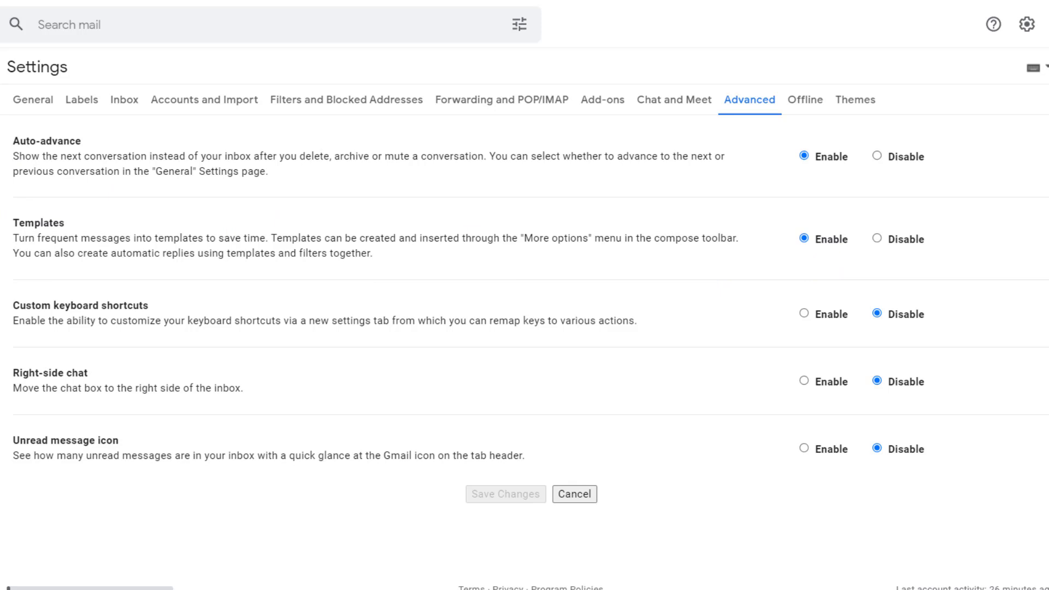
key(c)
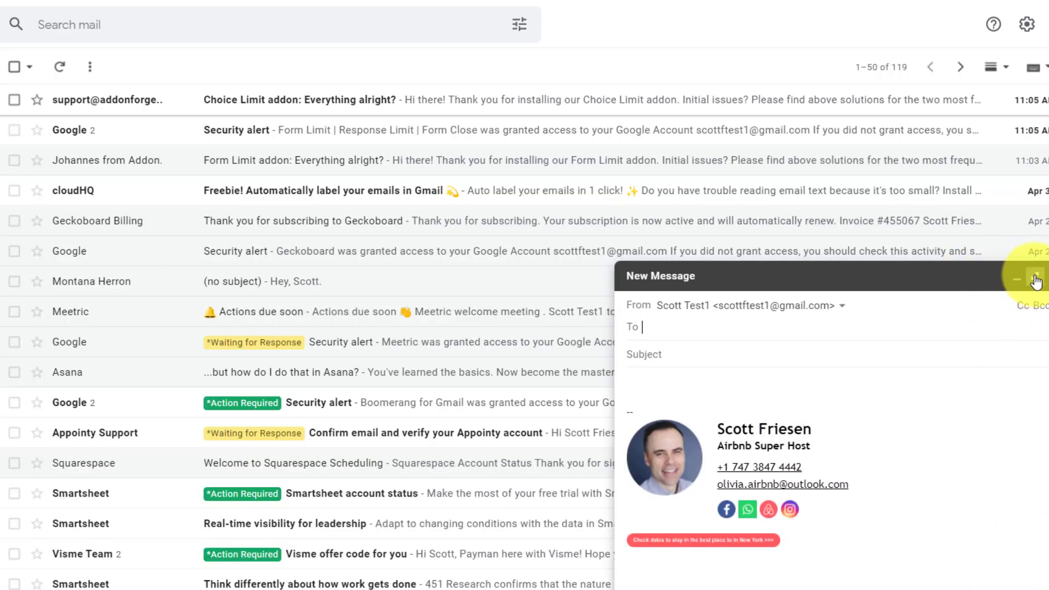
Insert the 'Learn more about Simpletivity' template into the full-screen draft.
click(1035, 276)
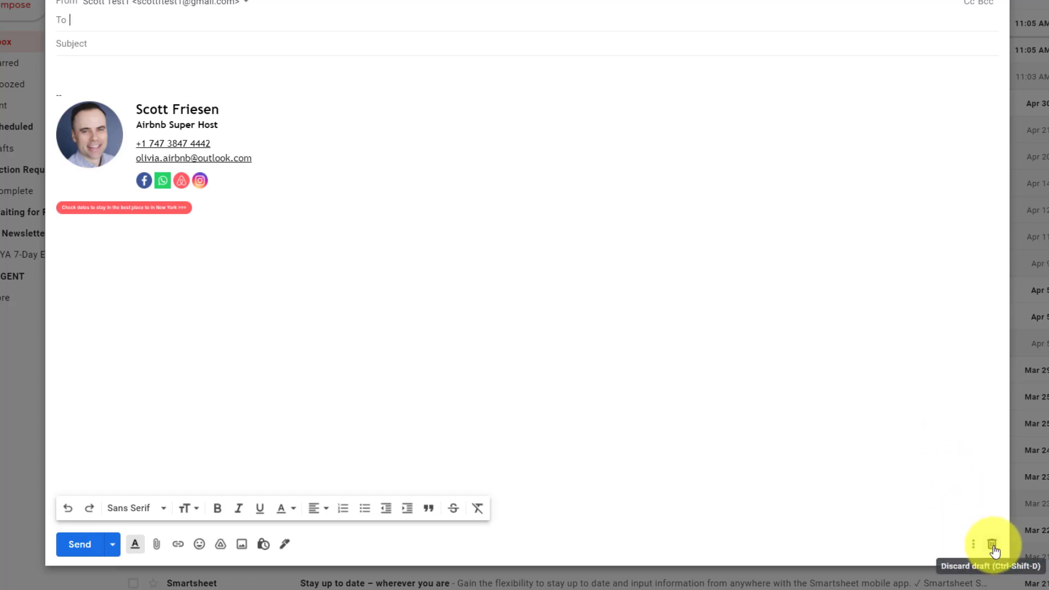
click(973, 546)
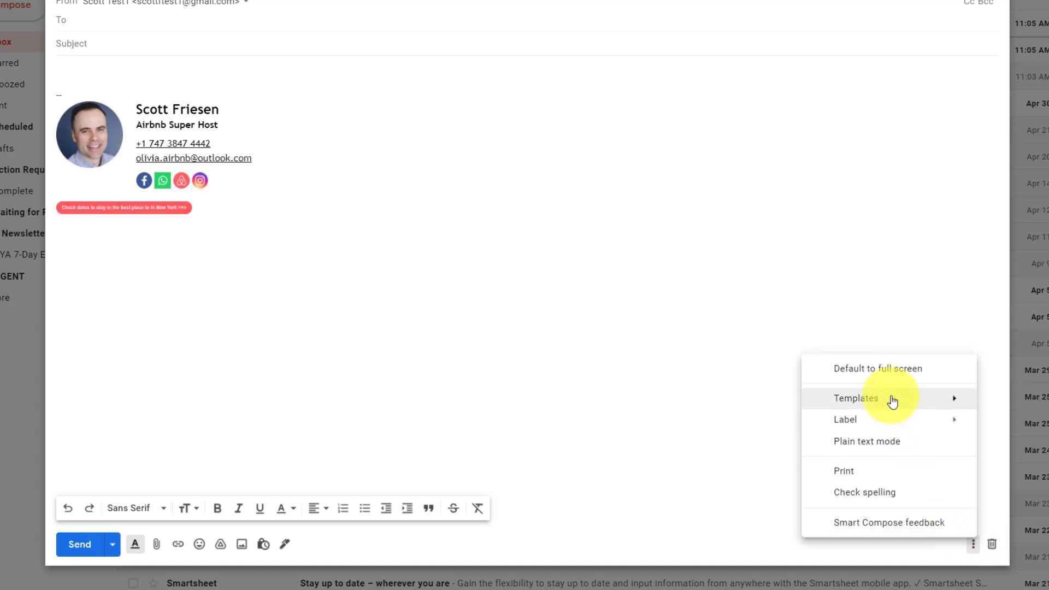
mouse_move(889, 398)
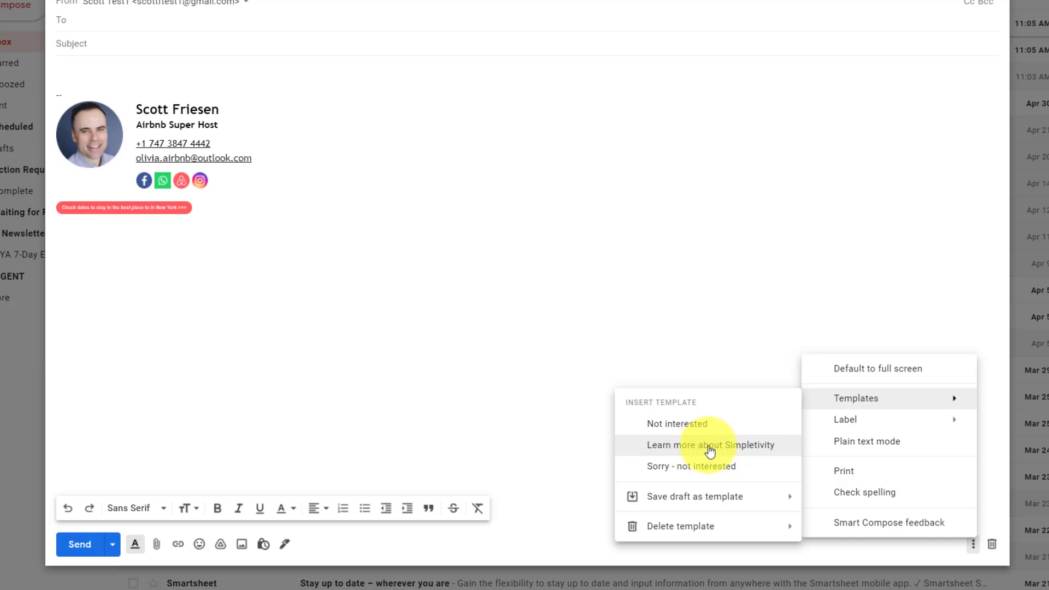
click(710, 451)
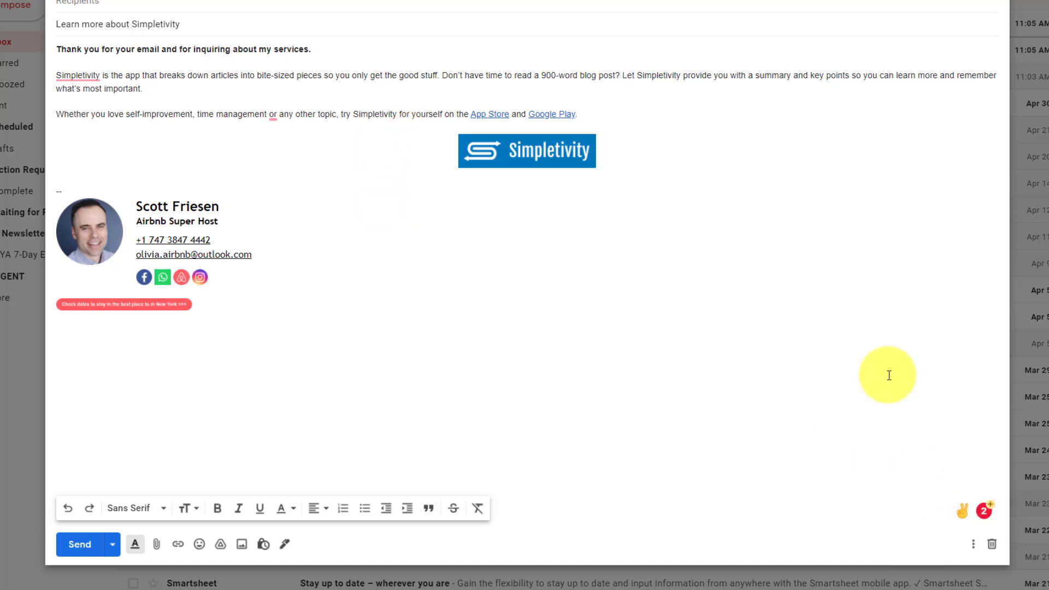
Discard the draft and write a new one titled 'New Template Example' with one body line.
click(991, 544)
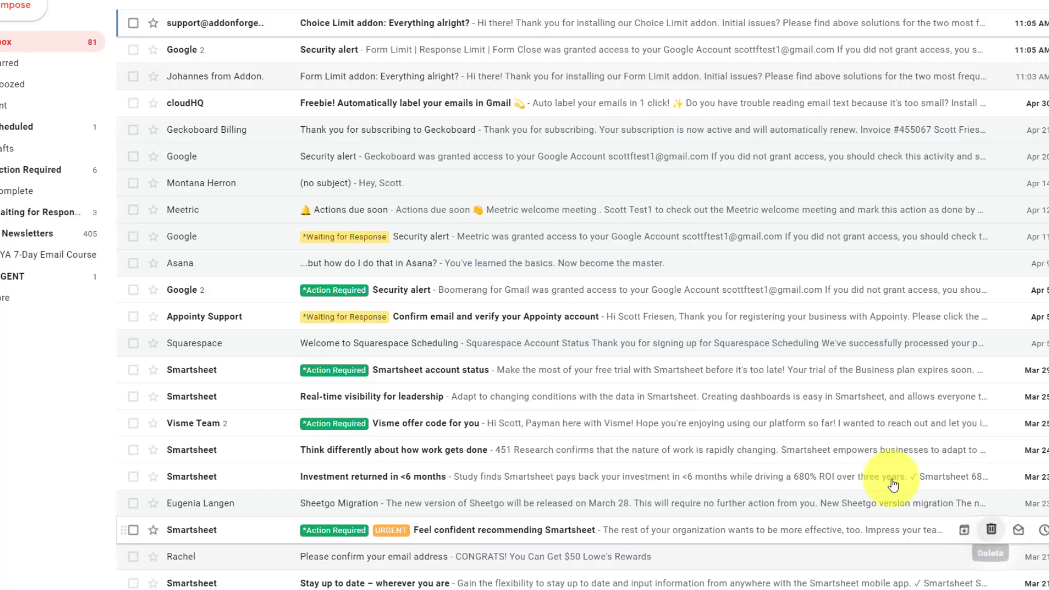
click(15, 9)
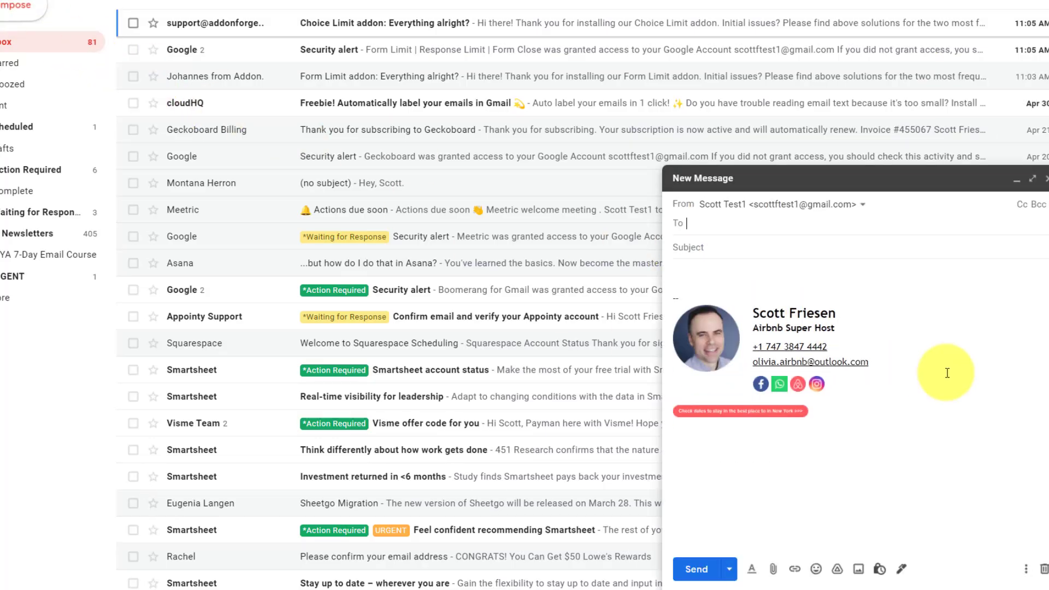
click(1033, 178)
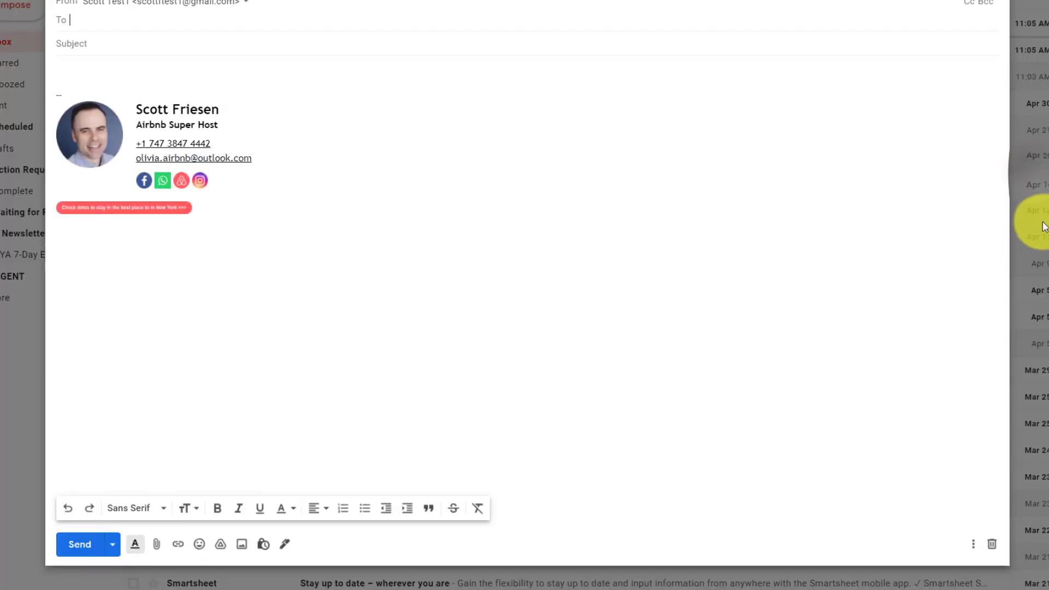
click(975, 543)
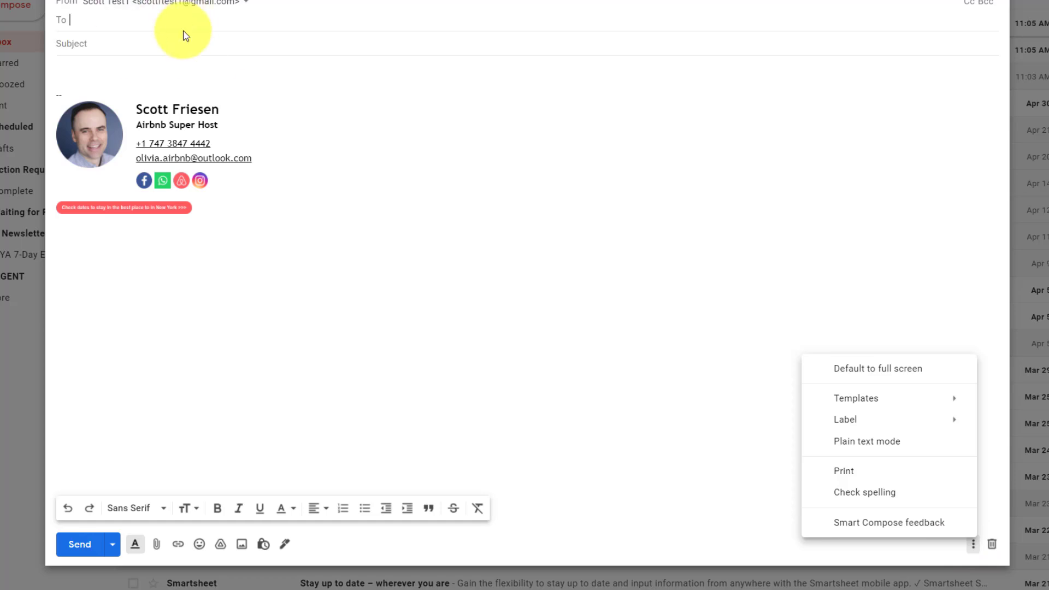
click(153, 46)
text(New Template Example)
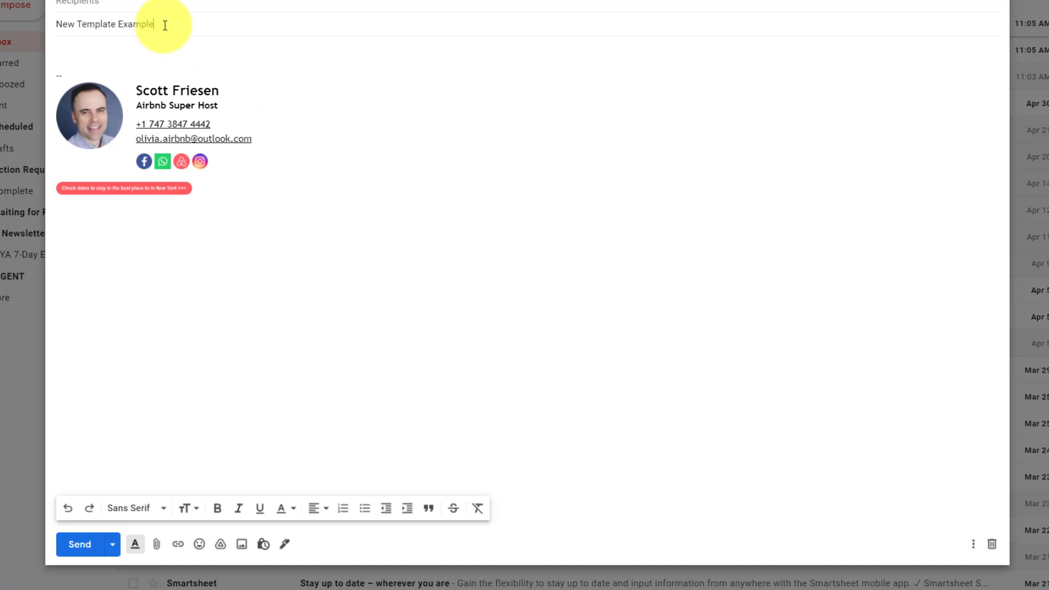
click(139, 50)
text(I can add as much as I want.)
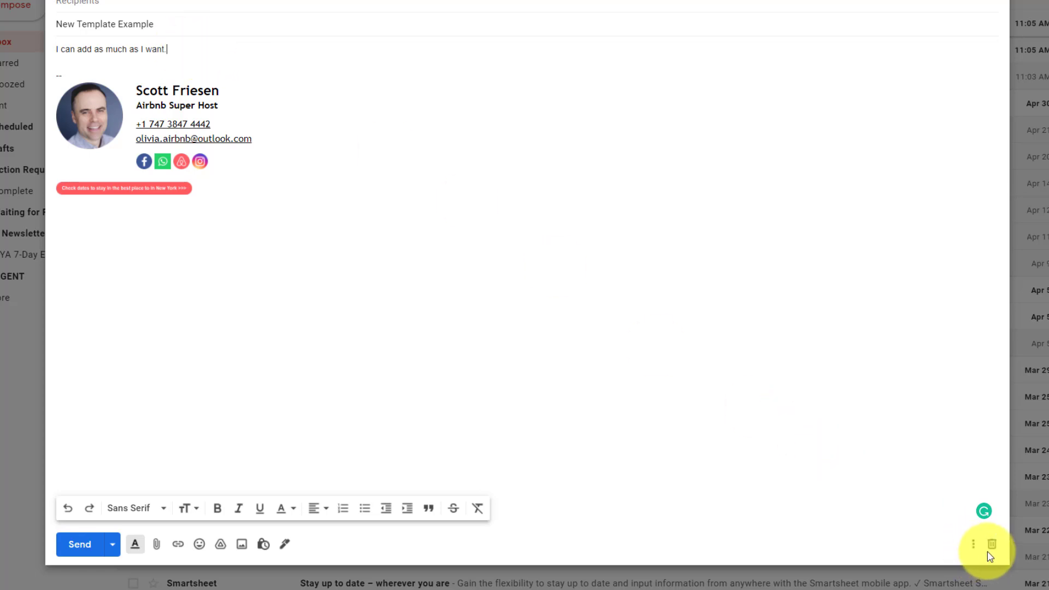
Save the draft as a new template named 'New Template Example' and check it in the list.
click(973, 545)
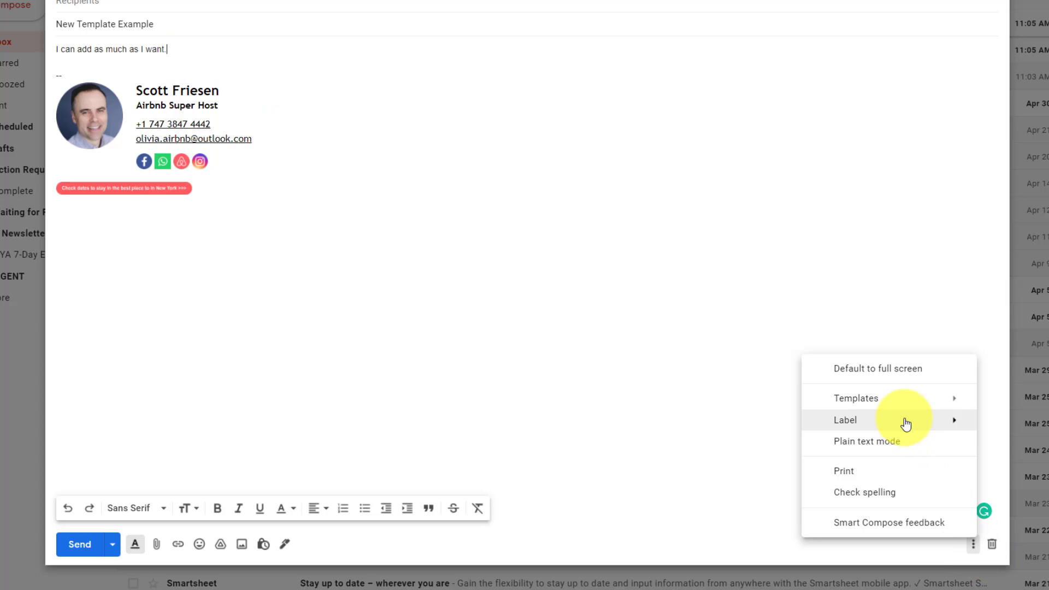
mouse_move(855, 398)
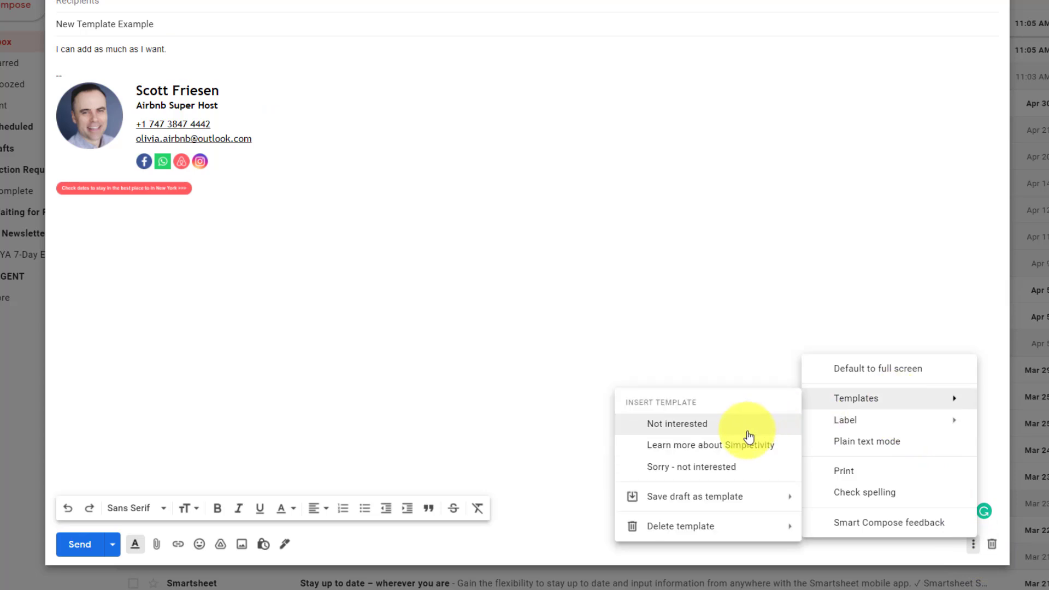
mouse_move(695, 497)
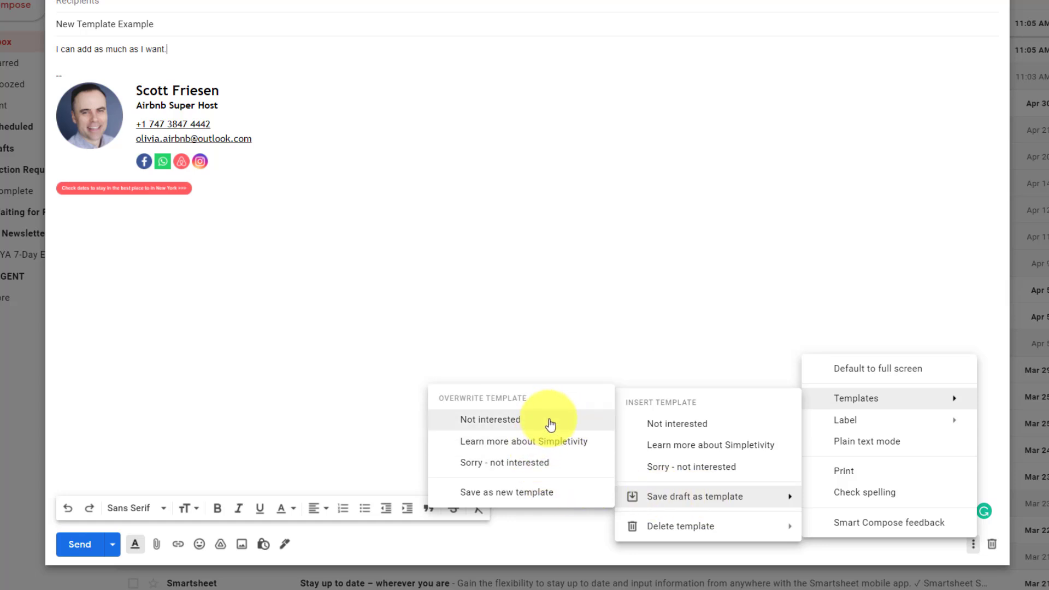
click(509, 494)
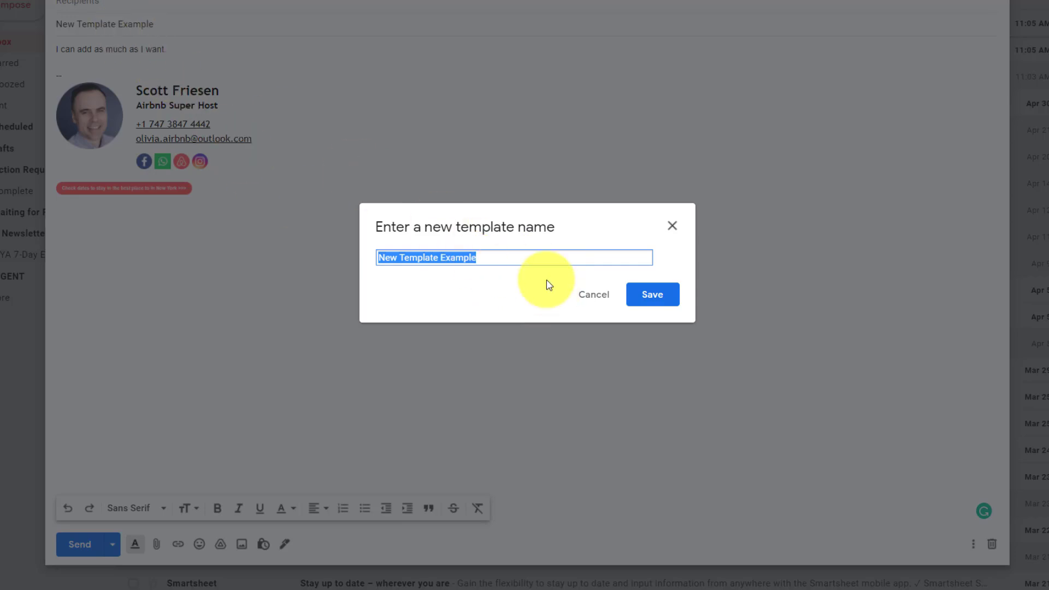
click(652, 294)
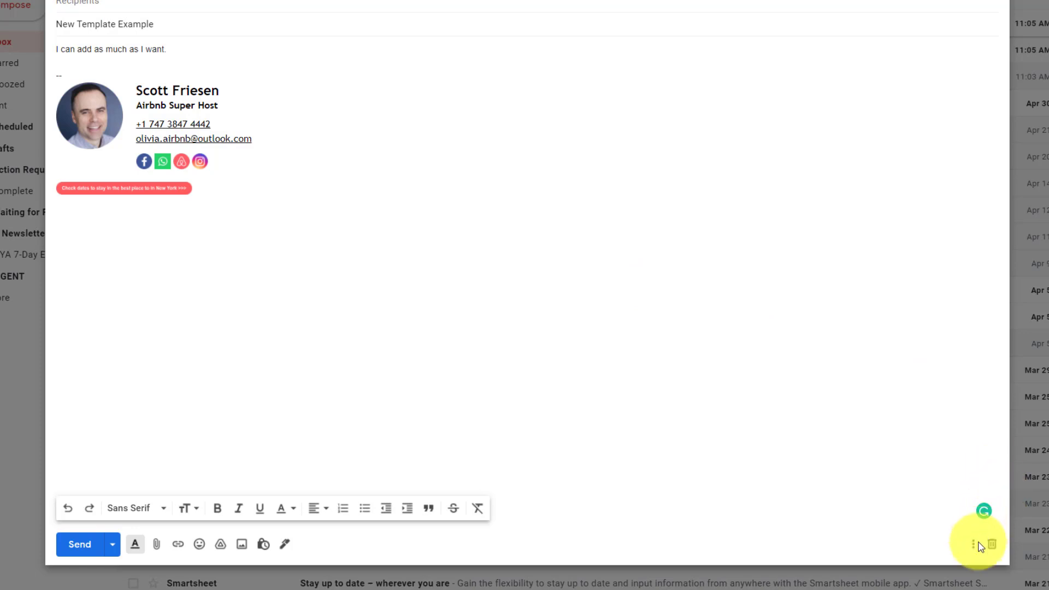
click(973, 544)
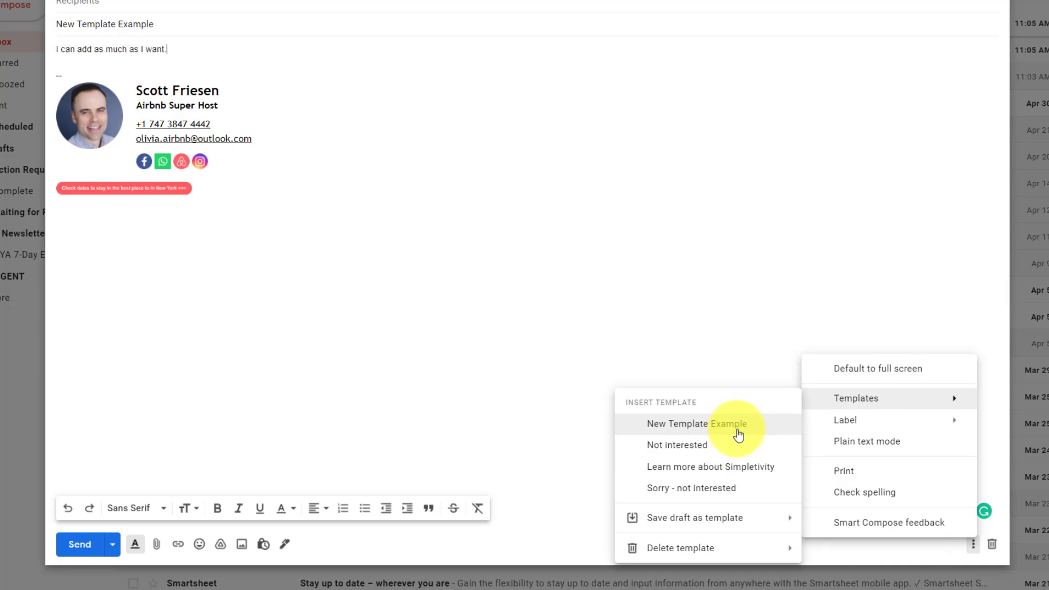
Add 'But I want to add a little more.' to the body and overwrite the New Template Example template.
click(178, 50)
text(But I want to add a l)
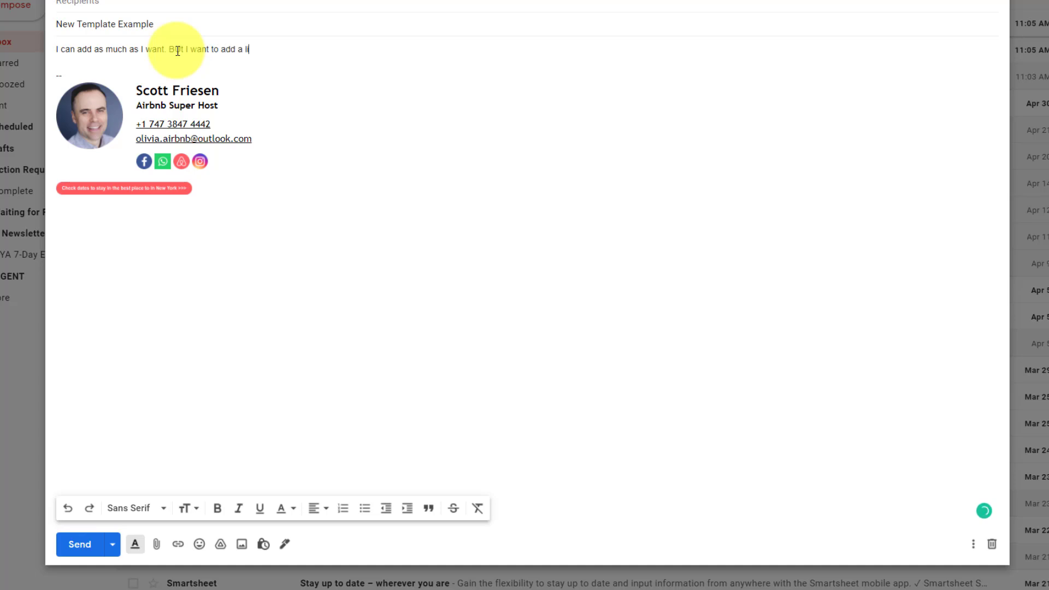
text(ttle more.)
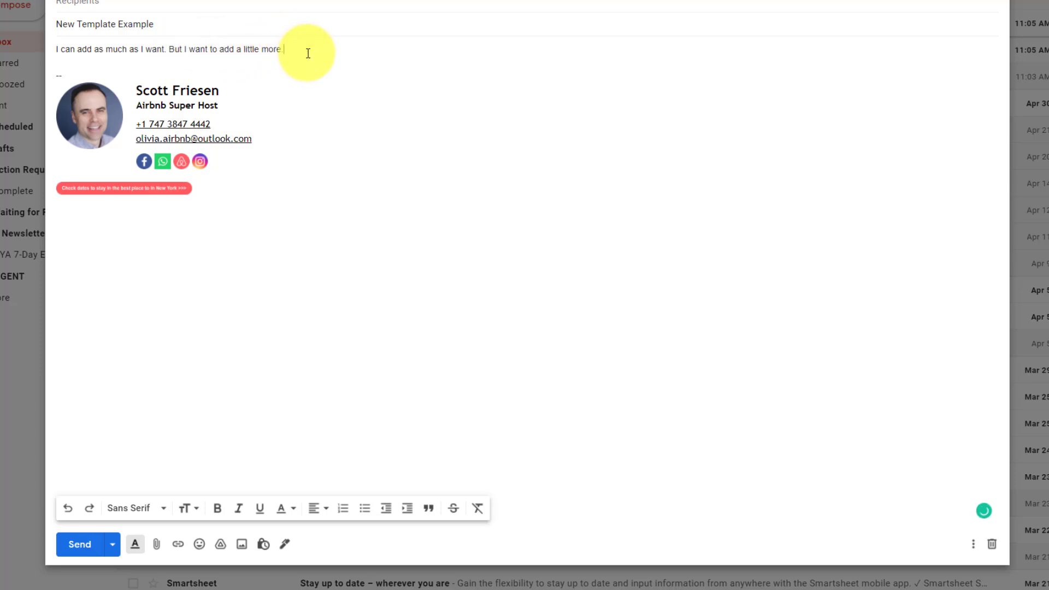
click(974, 545)
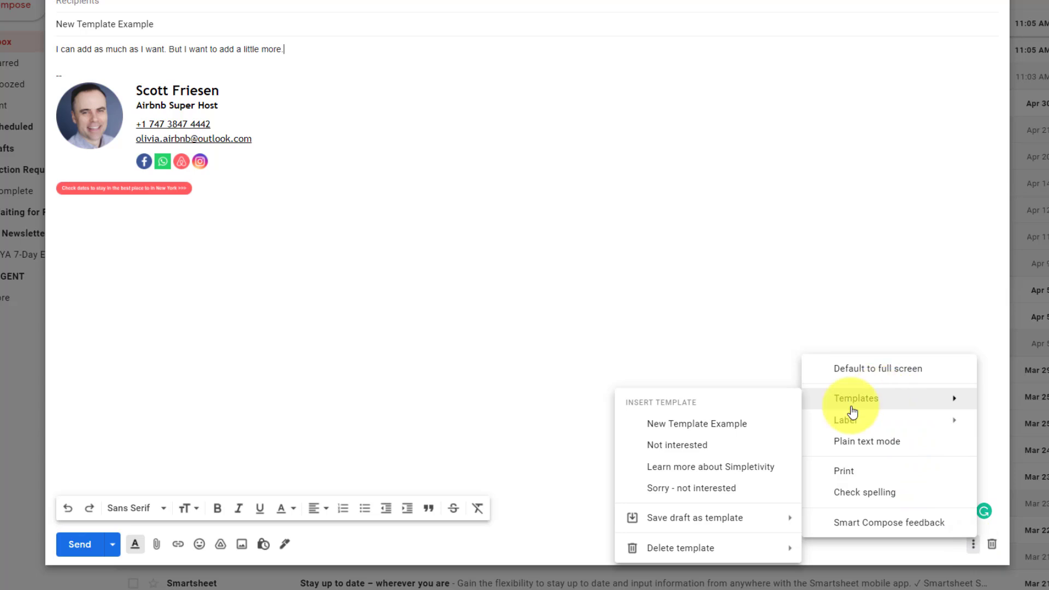
mouse_move(695, 518)
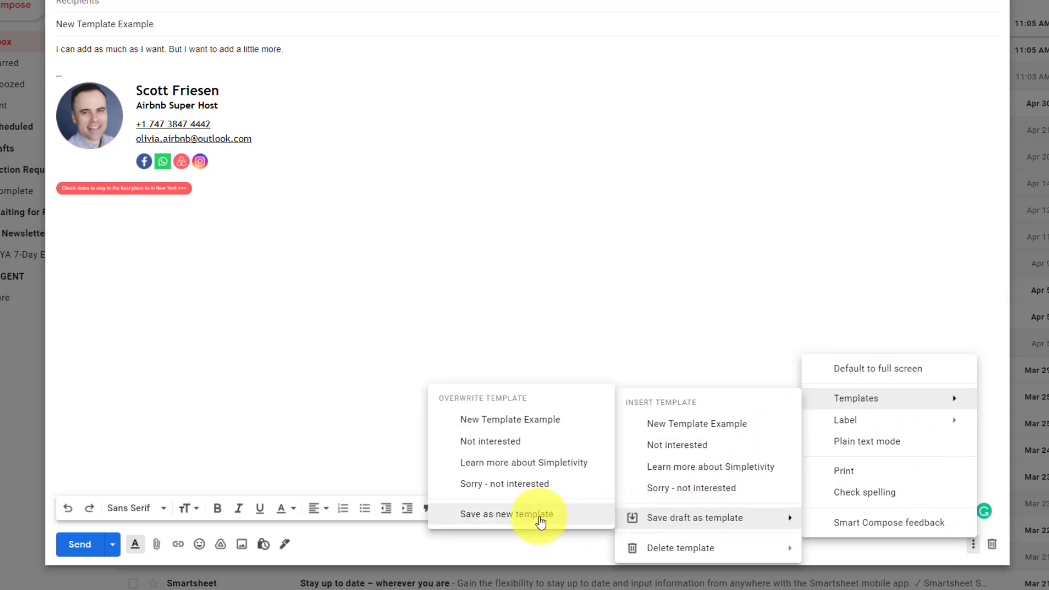
click(533, 425)
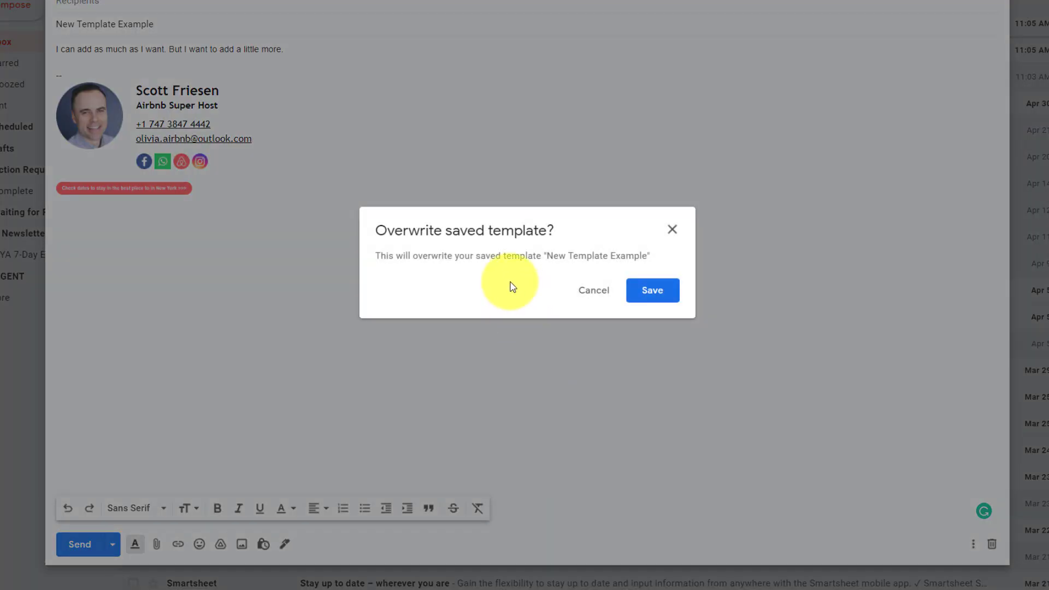
click(660, 293)
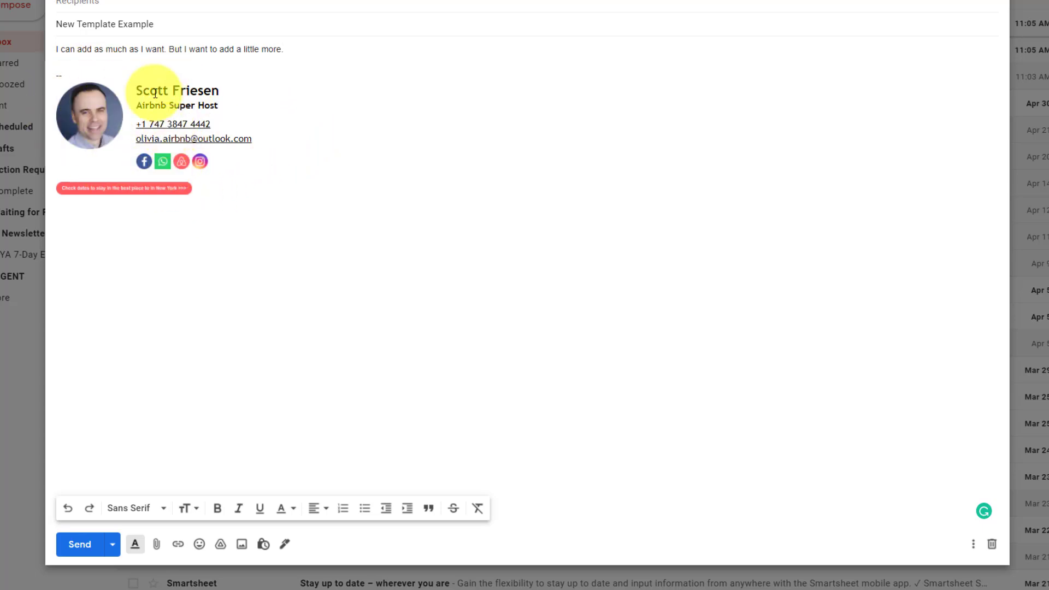
Clear the draft's body text and the New Template Example subject line.
drag(283, 50, 10, 51)
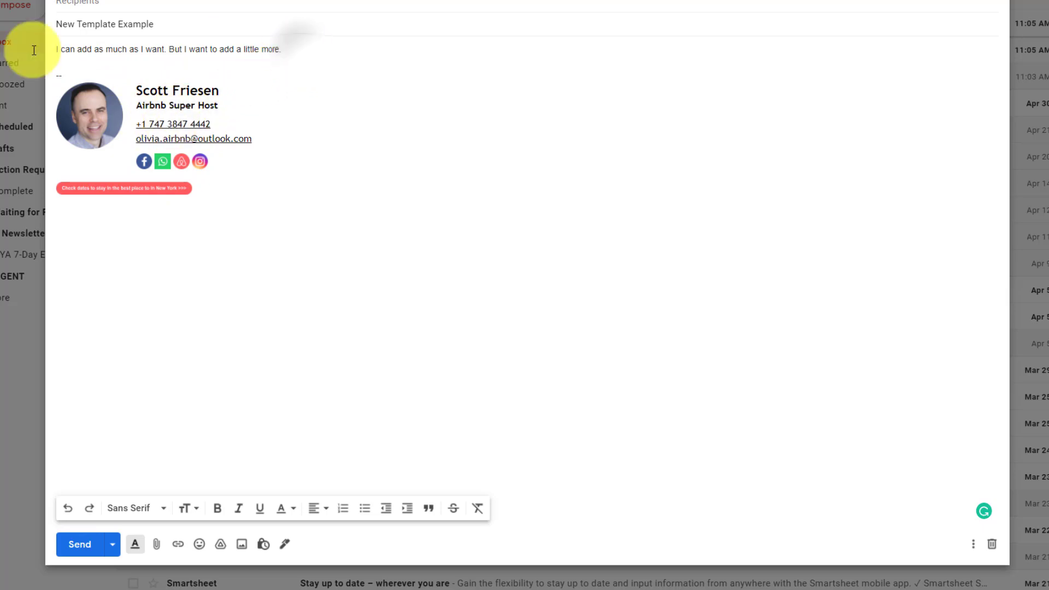
key(BackSpace)
drag(154, 24, 55, 24)
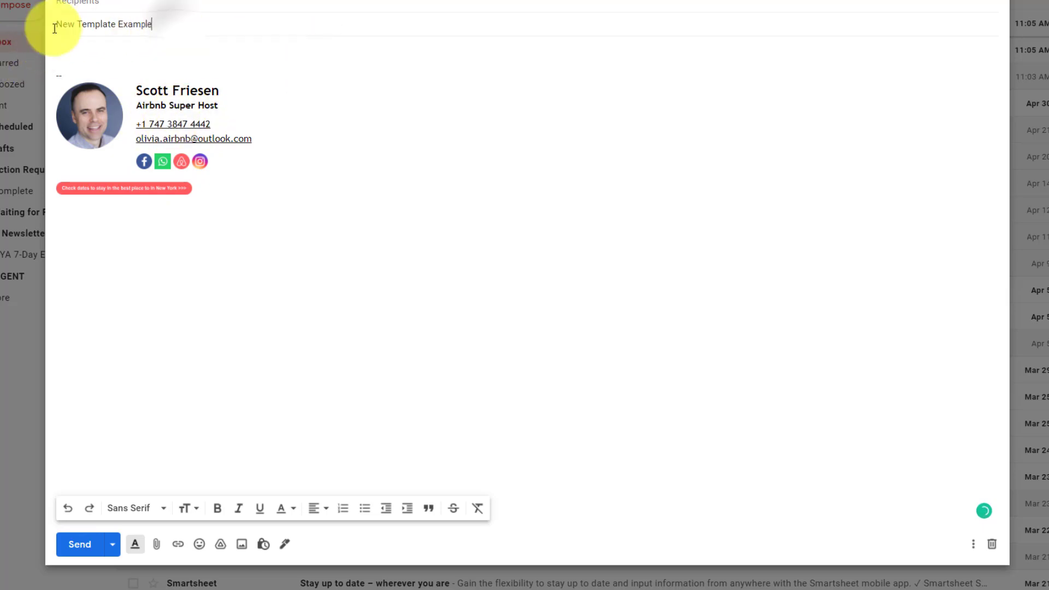
key(BackSpace)
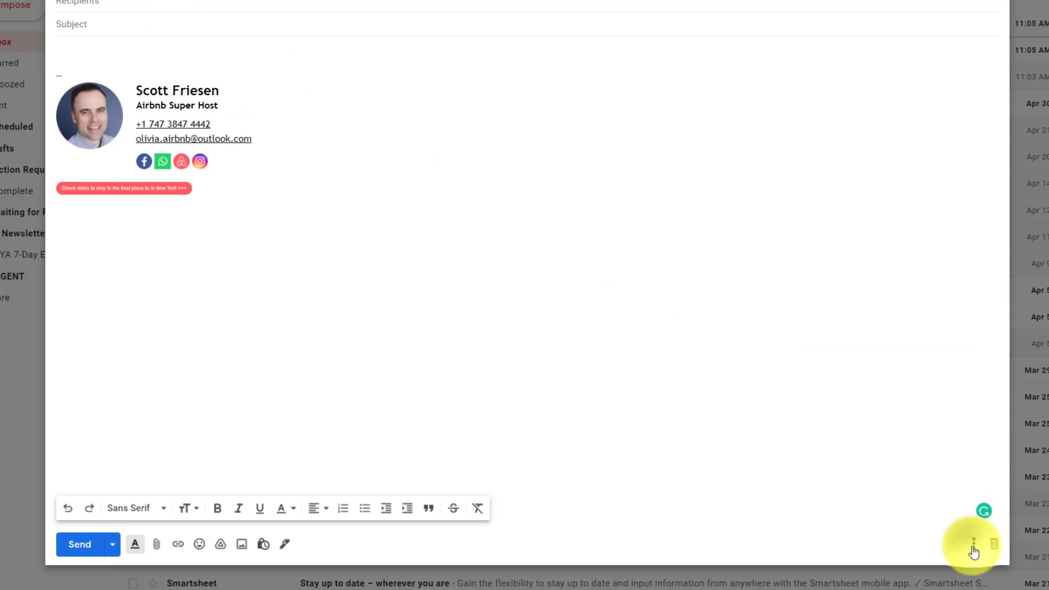
Insert the New Template Example template and remove the duplicated signature blocks.
click(973, 544)
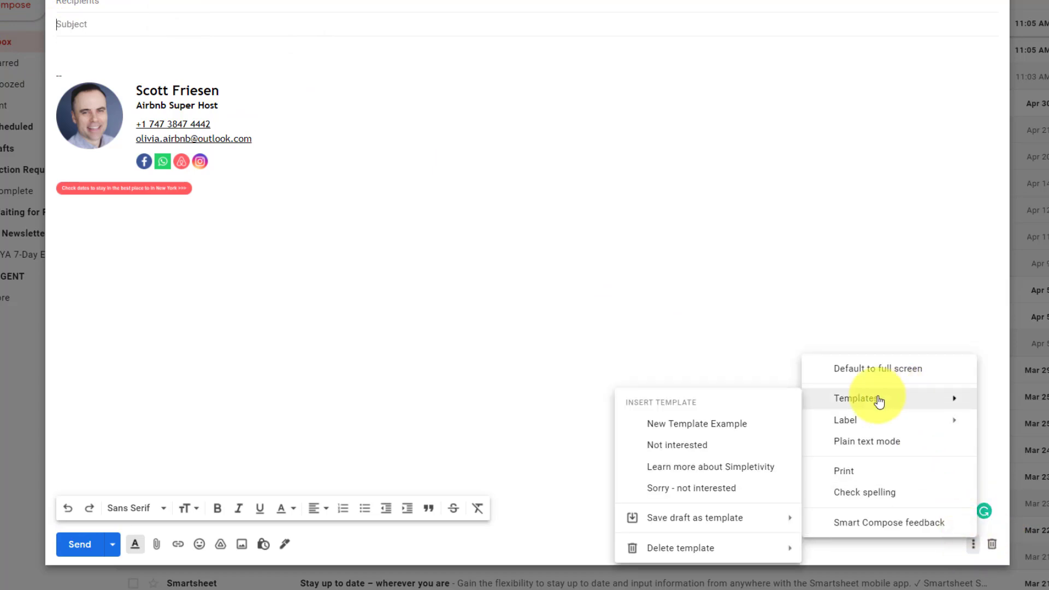
click(699, 426)
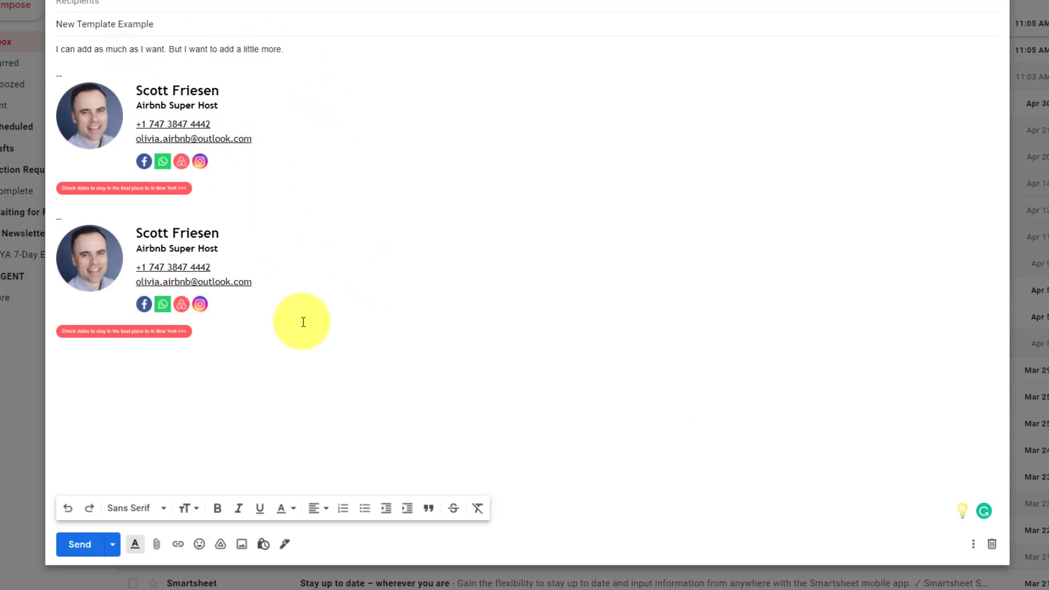
mouse_move(315, 342)
mouse_down()
mouse_move(51, 97)
mouse_move(42, 72)
mouse_up()
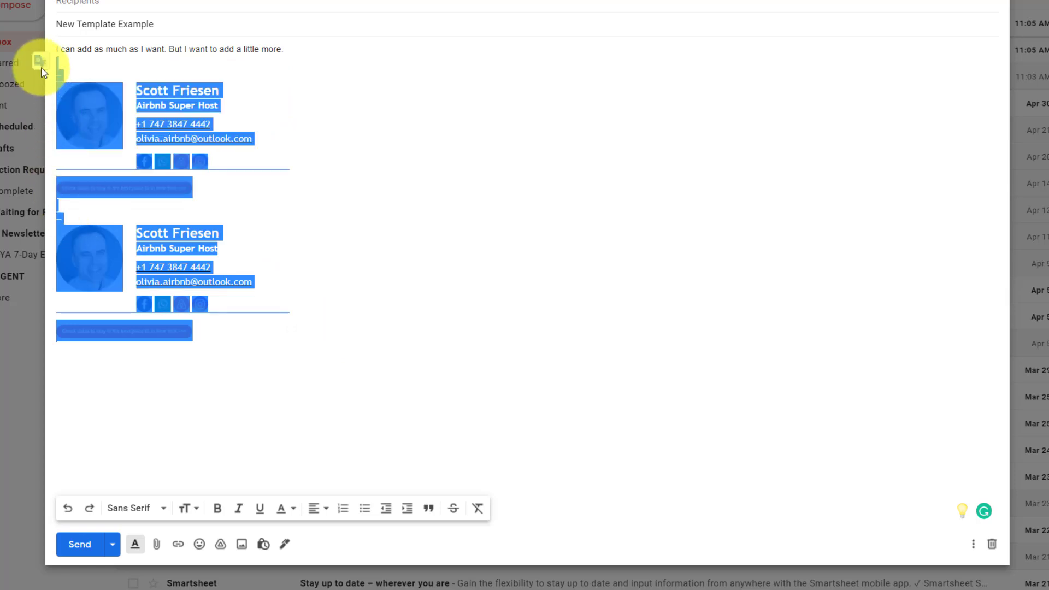
key(Delete)
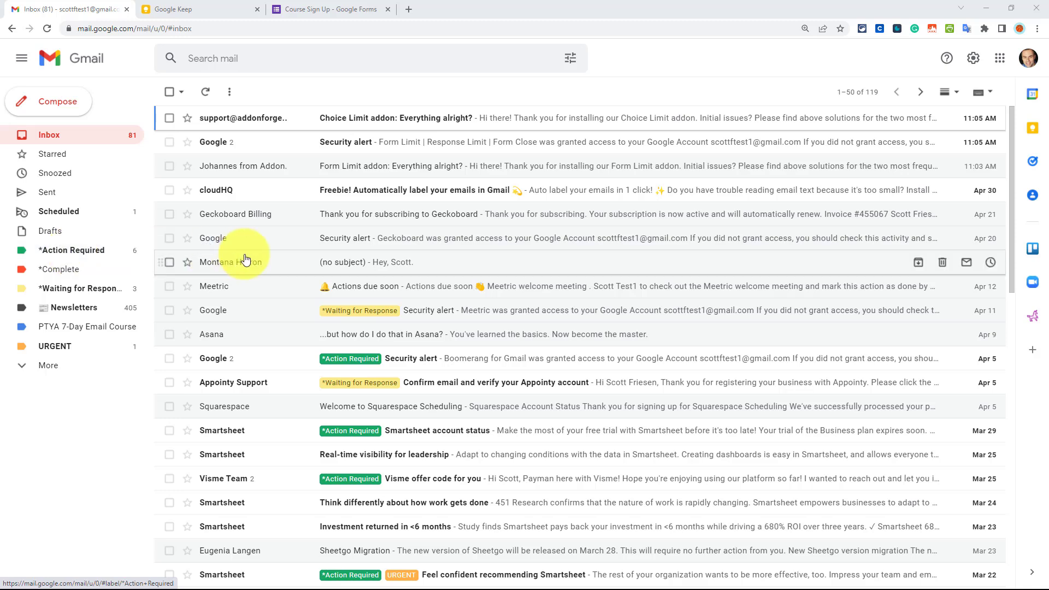
mouse_move(566, 238)
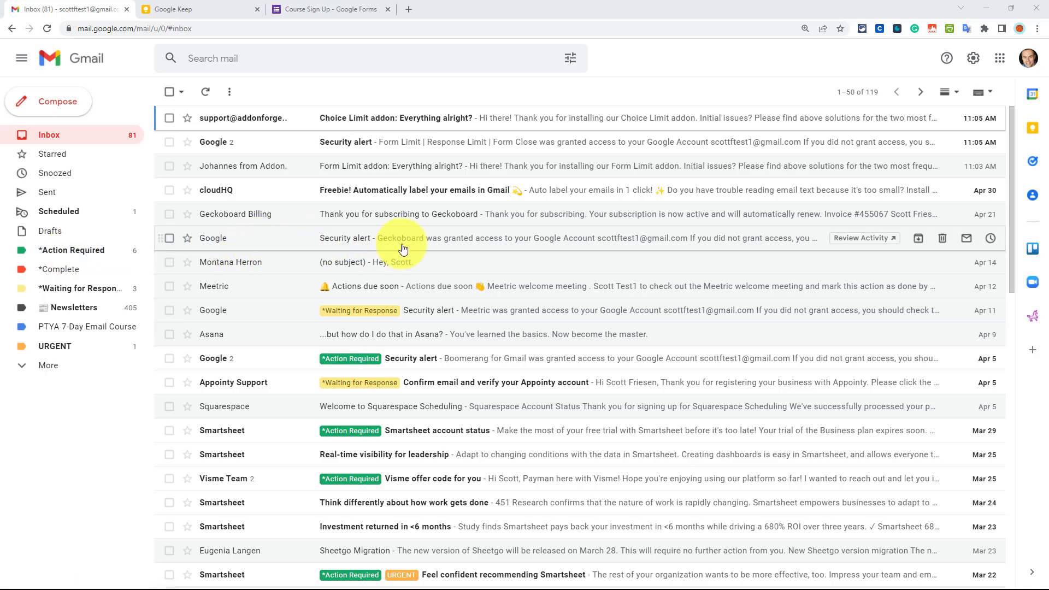
mouse_move(991, 239)
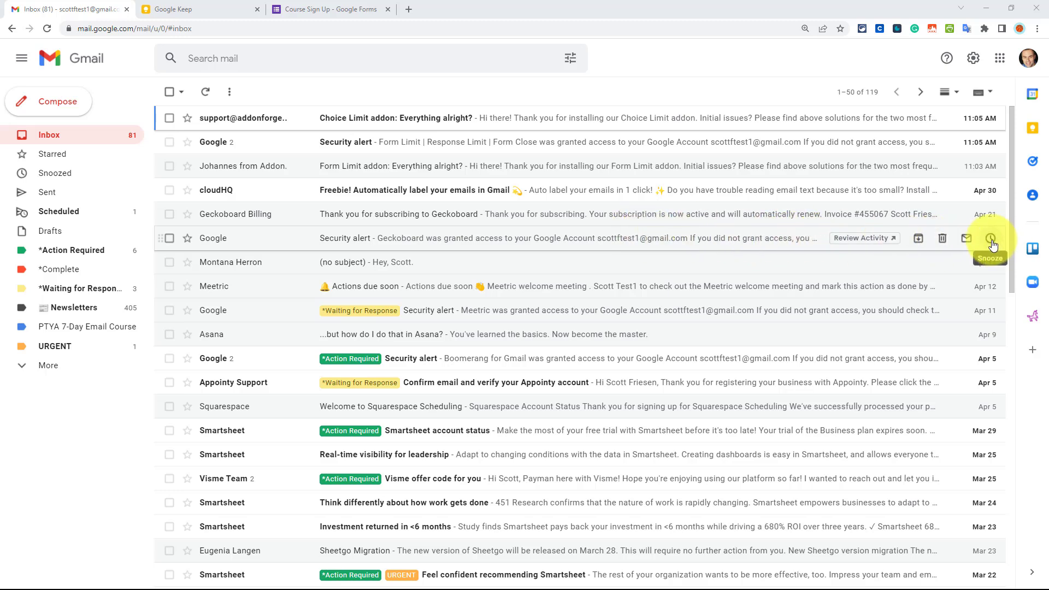
Read the Geckoboard Security alert email and return to the inbox list.
click(273, 245)
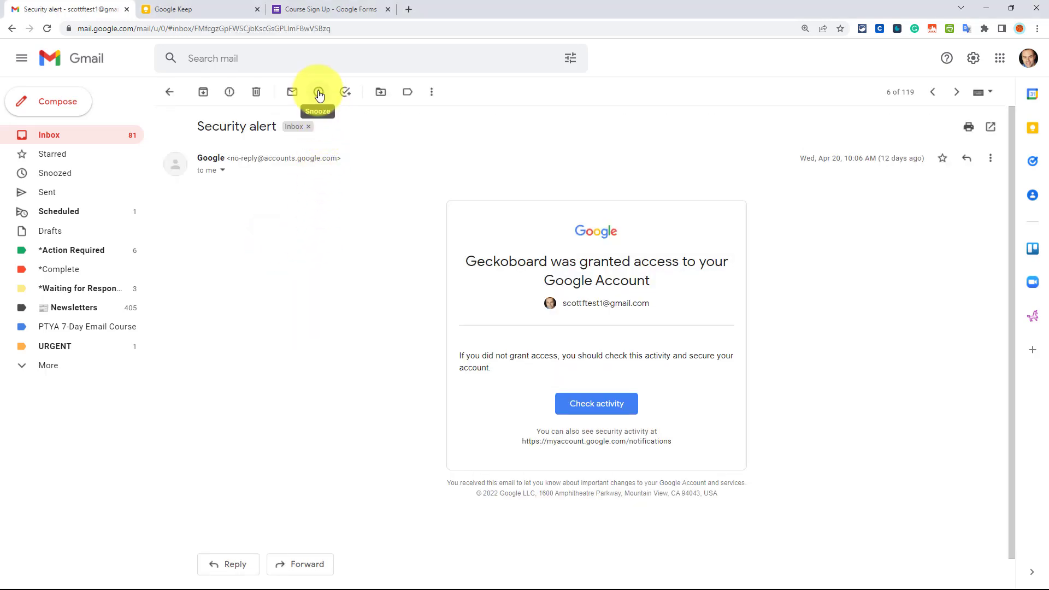
click(170, 93)
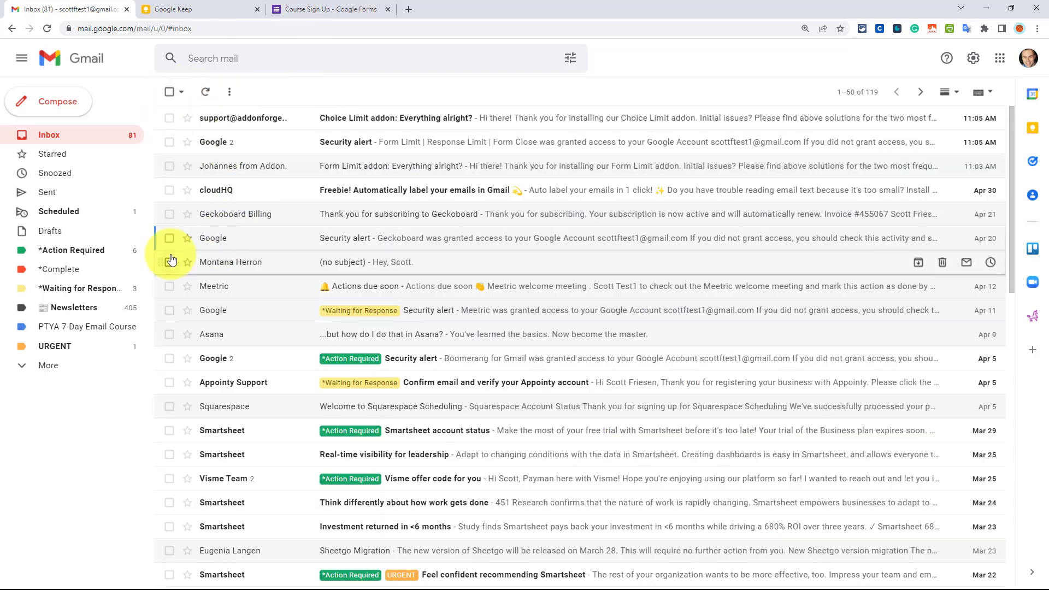
click(170, 217)
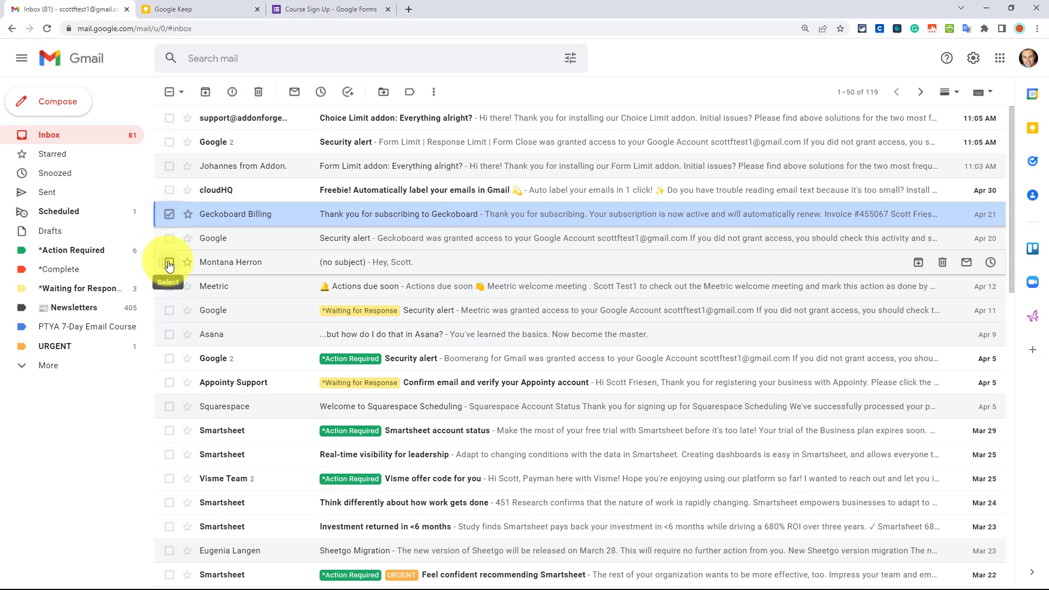
click(169, 263)
click(169, 312)
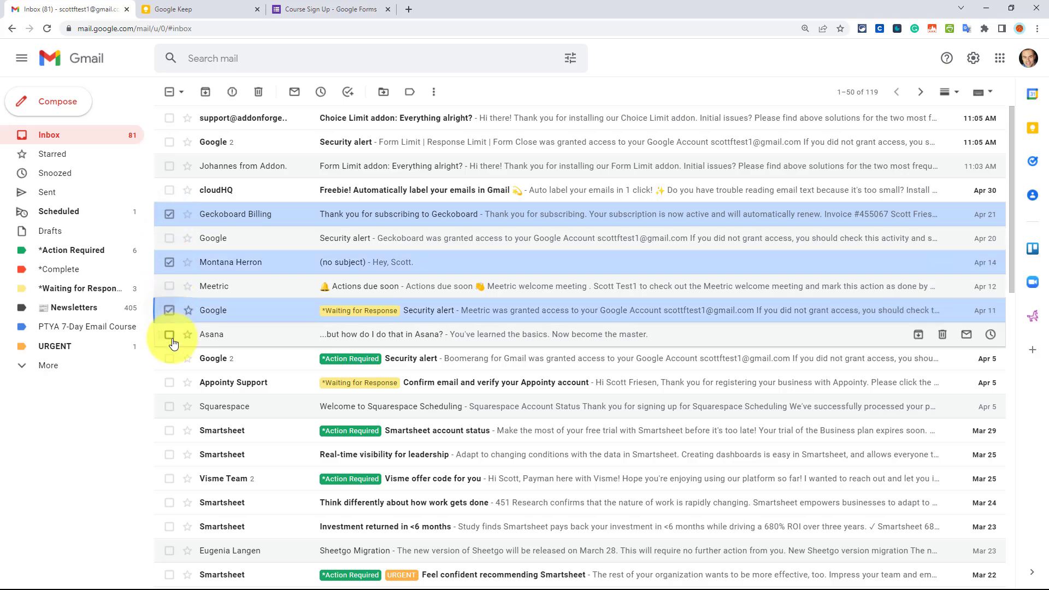
click(170, 361)
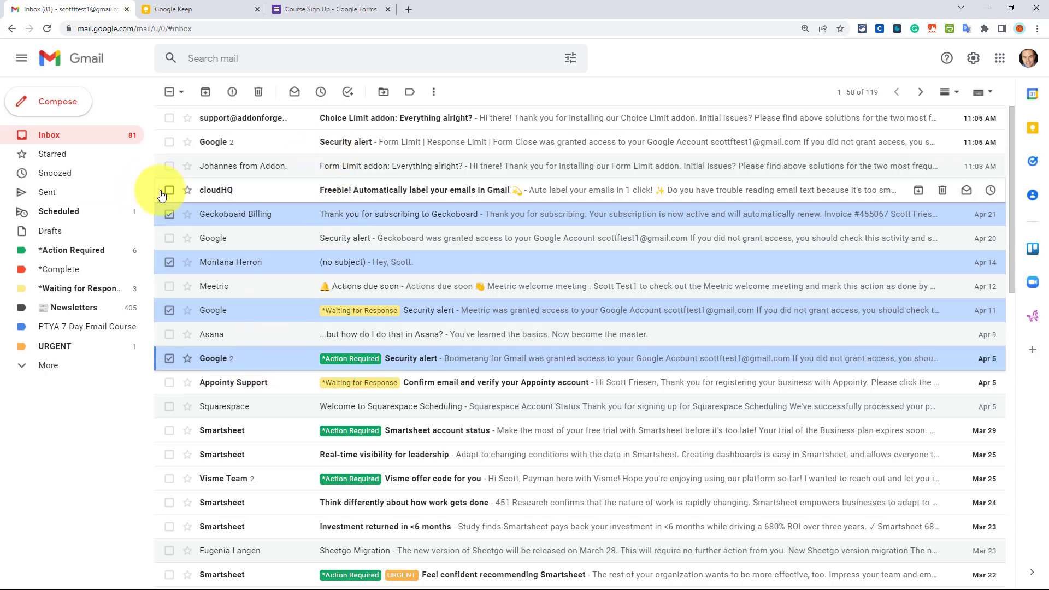
click(321, 98)
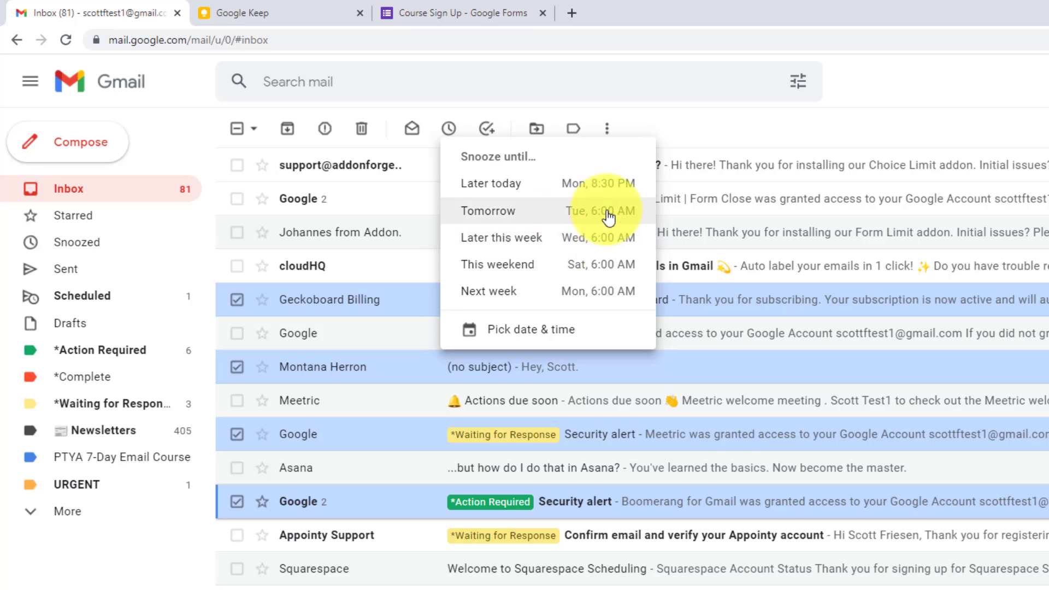
In Google Keep settings, change the Morning reminder default to 7:30 AM and save.
click(296, 18)
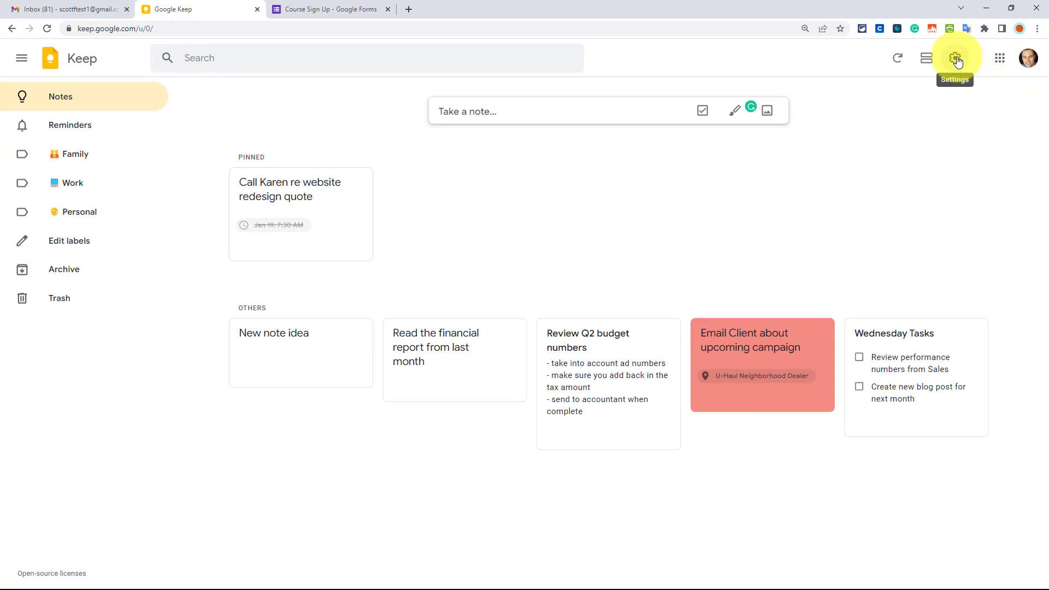
click(956, 59)
click(962, 85)
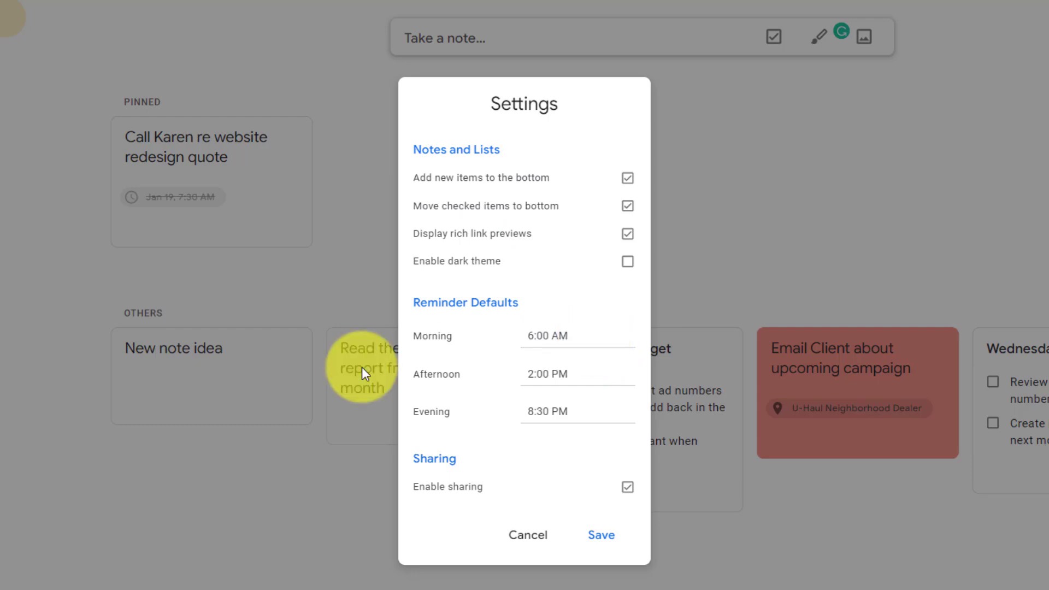
click(547, 334)
key(BackSpace)
key(BackSpace)
text(7)
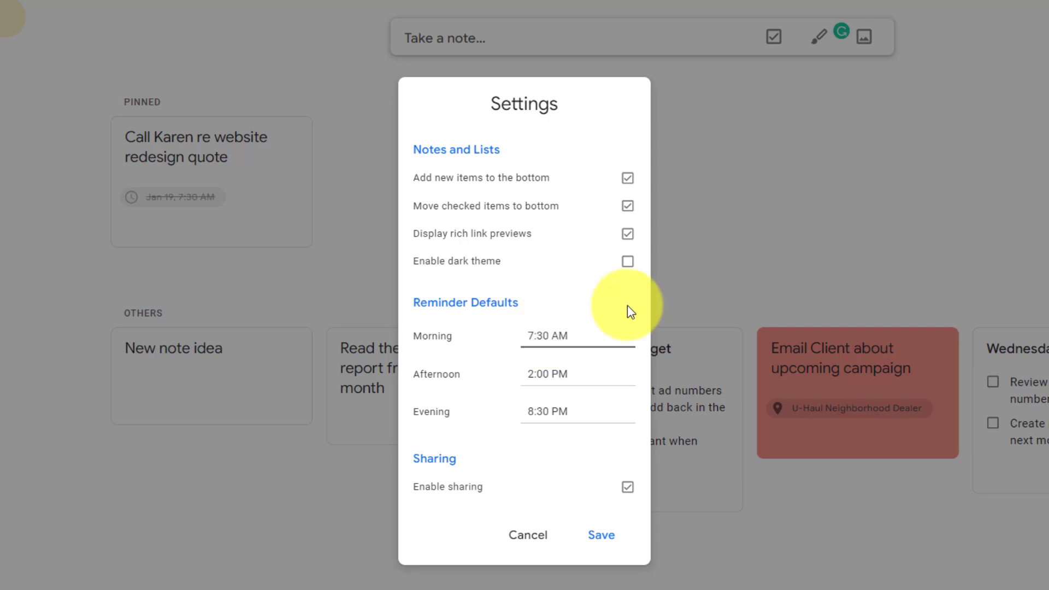
click(601, 538)
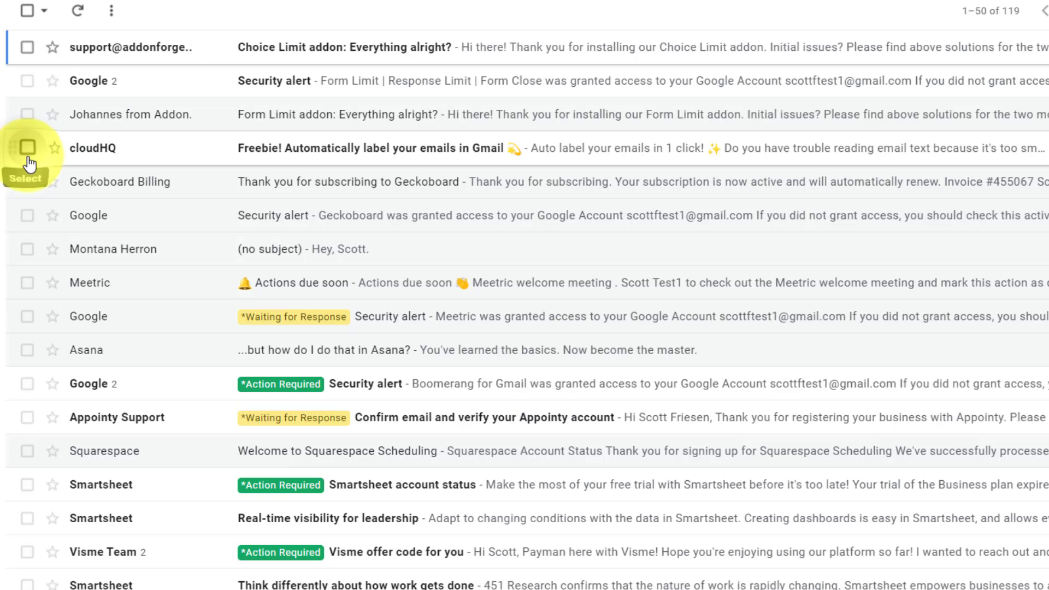
Snooze the cloudHQ and Geckoboard security alert emails until later this week at 7:30 AM.
click(28, 148)
click(28, 218)
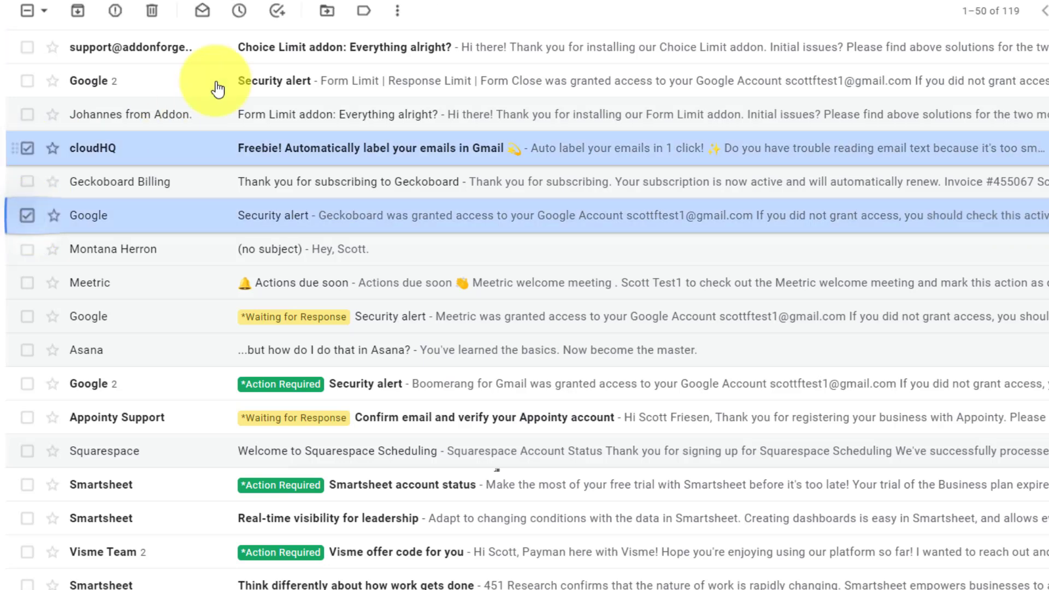
click(239, 12)
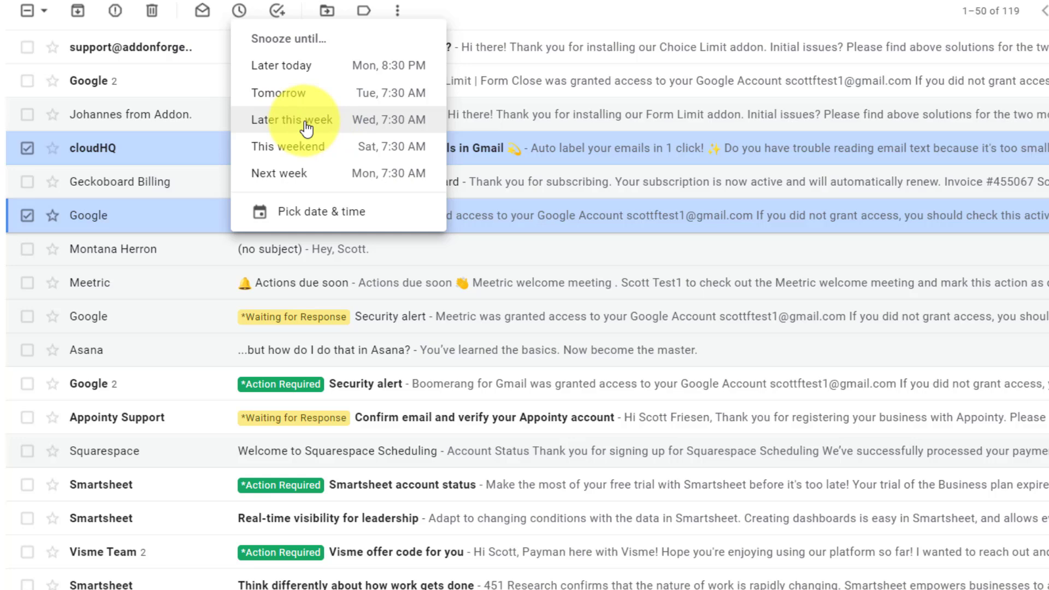
click(303, 127)
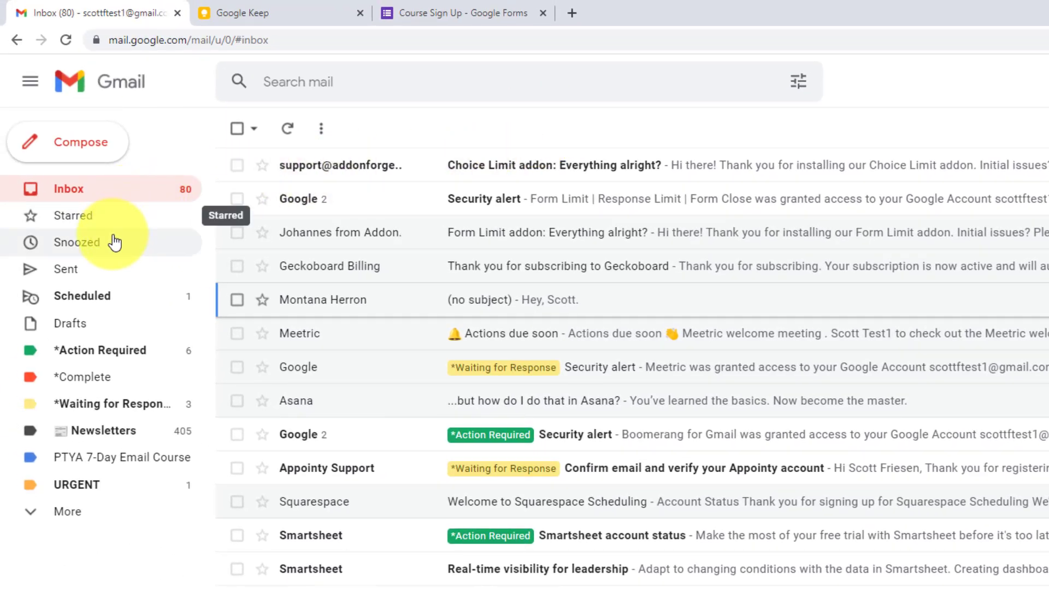
View the Snoozed list to review the snoozed emails.
click(85, 246)
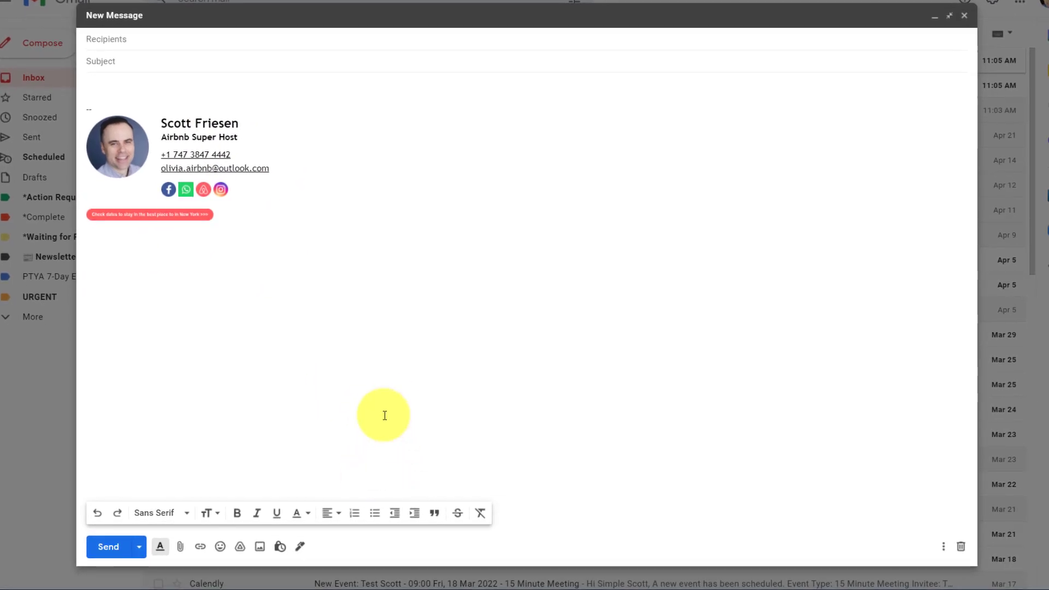
Remove the draft's signature, then insert the Special Discount signature instead.
click(301, 549)
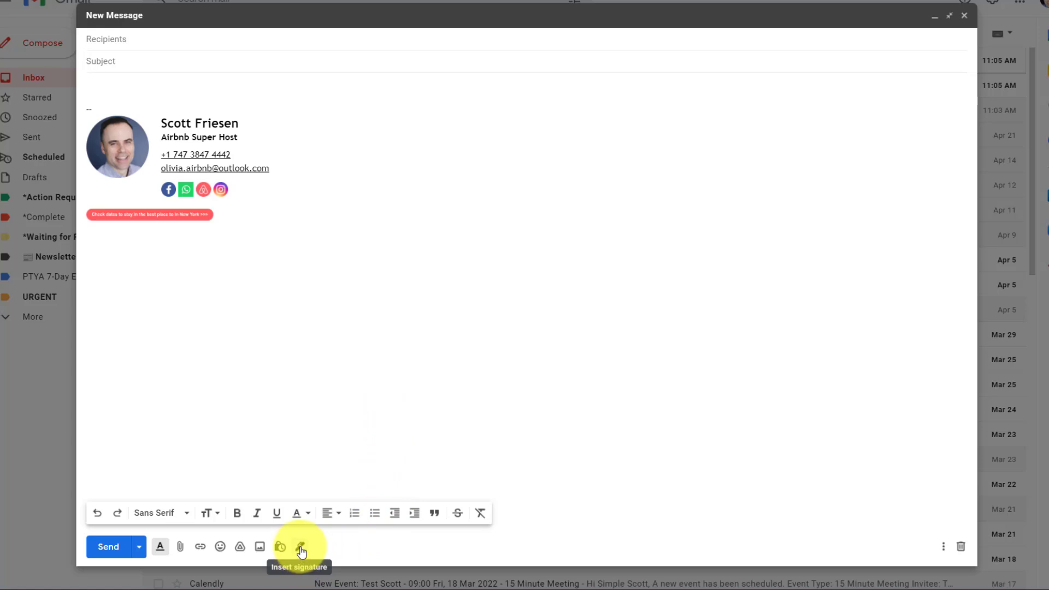
click(301, 550)
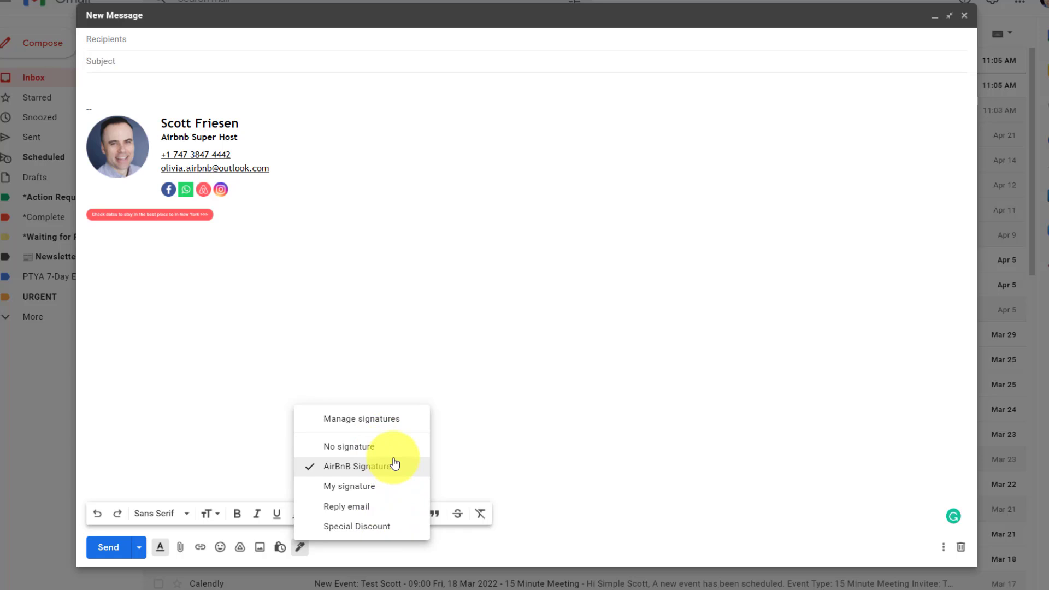
click(376, 448)
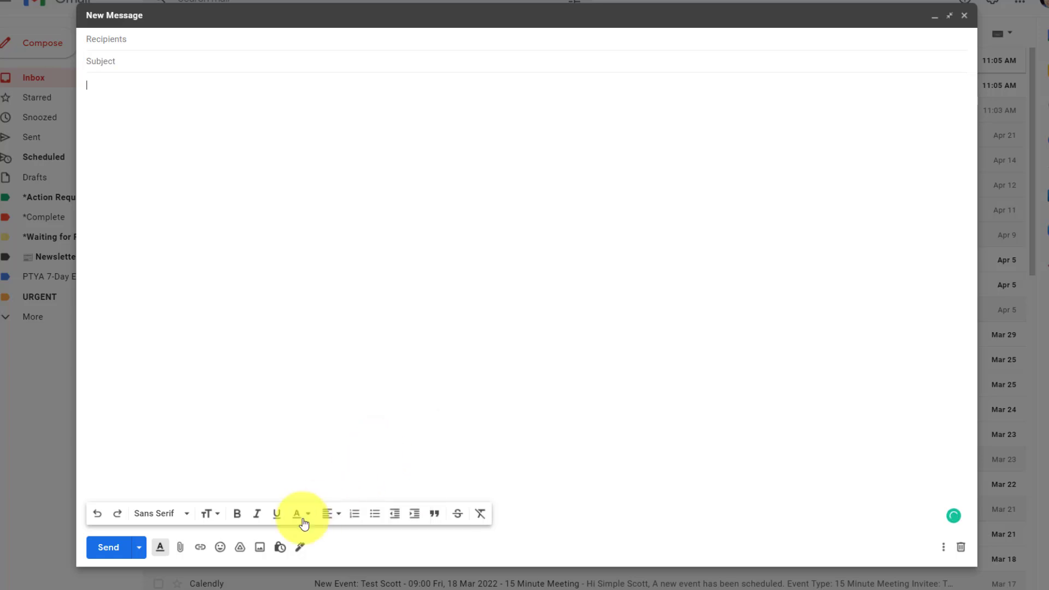
click(300, 547)
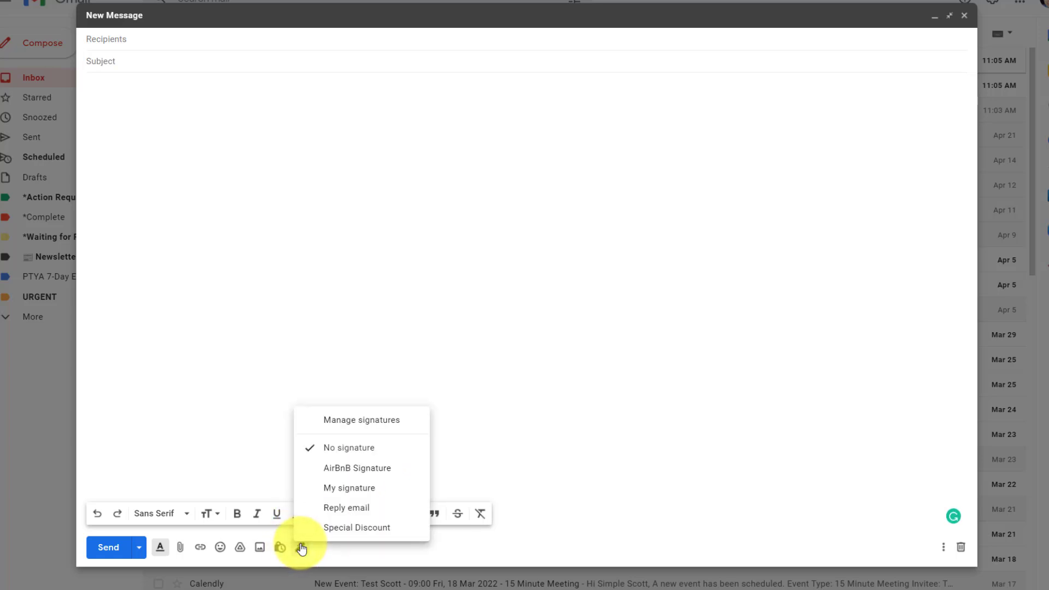
click(349, 527)
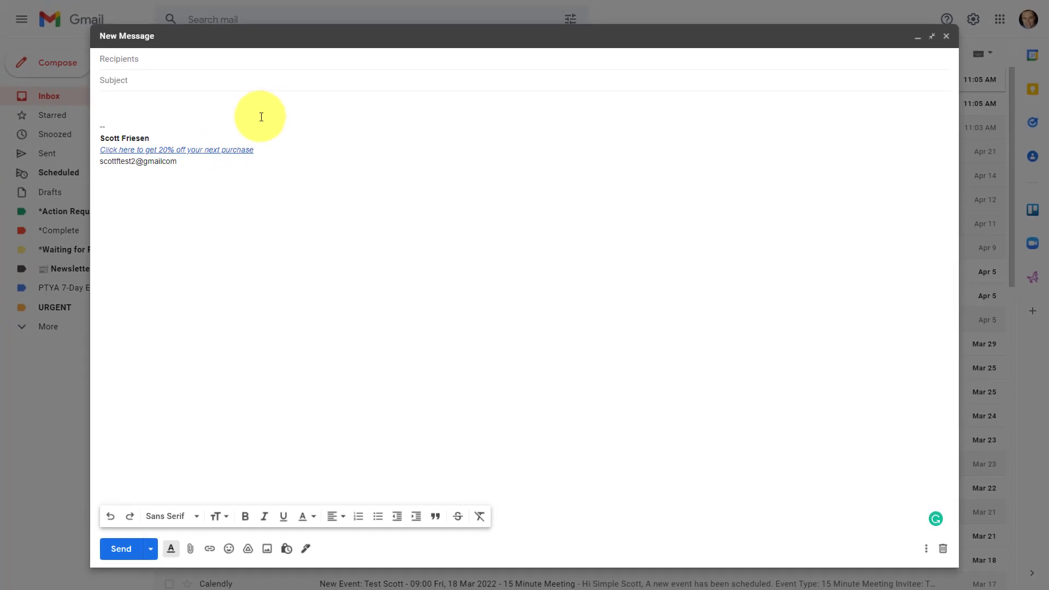
Close the draft message and show the quick settings panel.
click(946, 36)
click(973, 23)
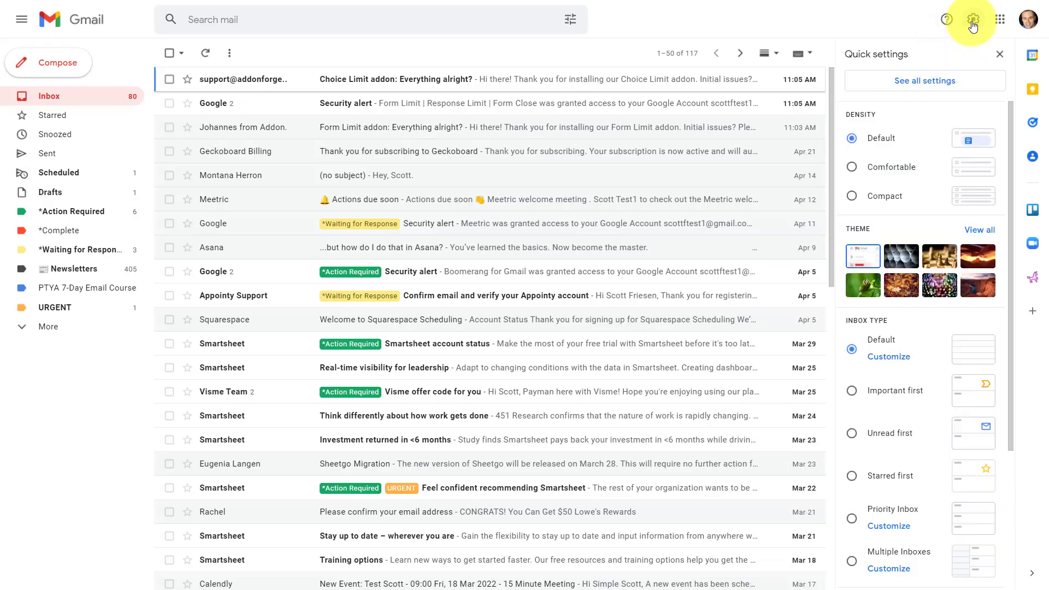
In full settings, preview the My signature, Reply email and Special Discount signatures.
click(912, 80)
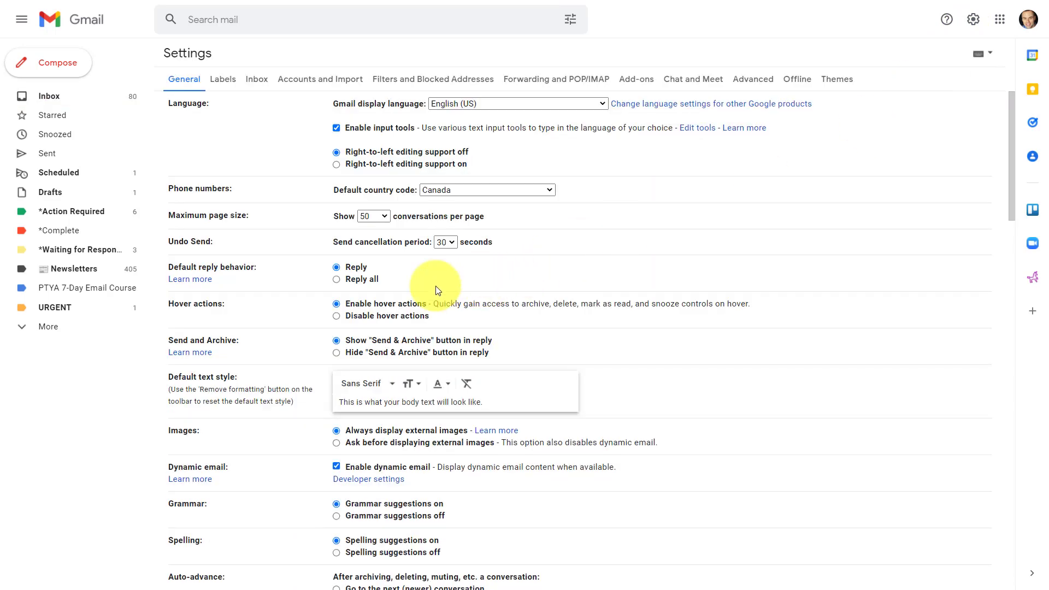
scroll(294, 329, down, 6)
scroll(295, 329, down, 4)
scroll(295, 329, down, 3)
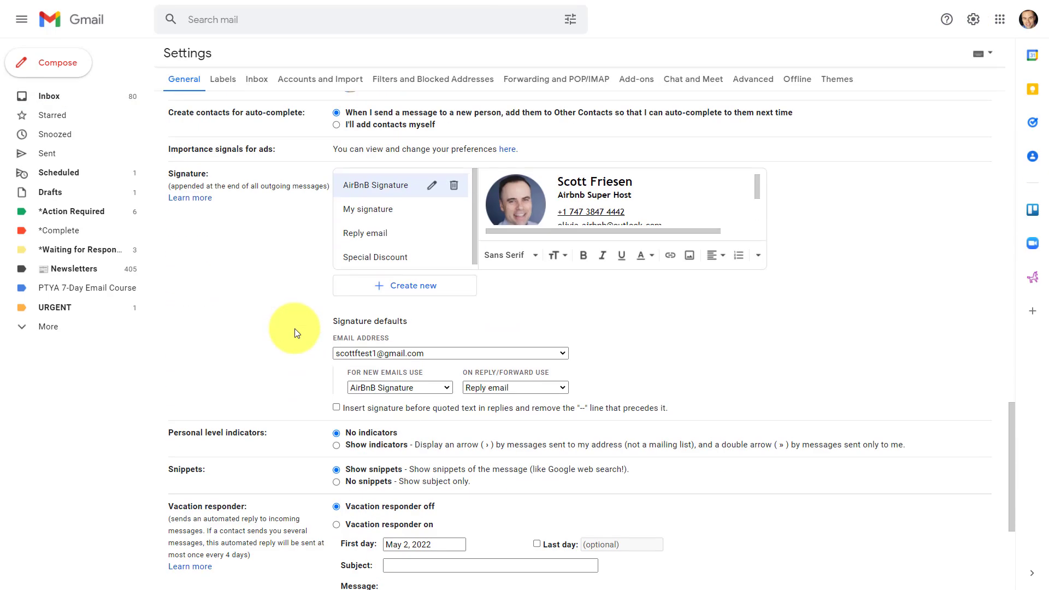
scroll(295, 329, down, 1)
scroll(293, 328, up, 1)
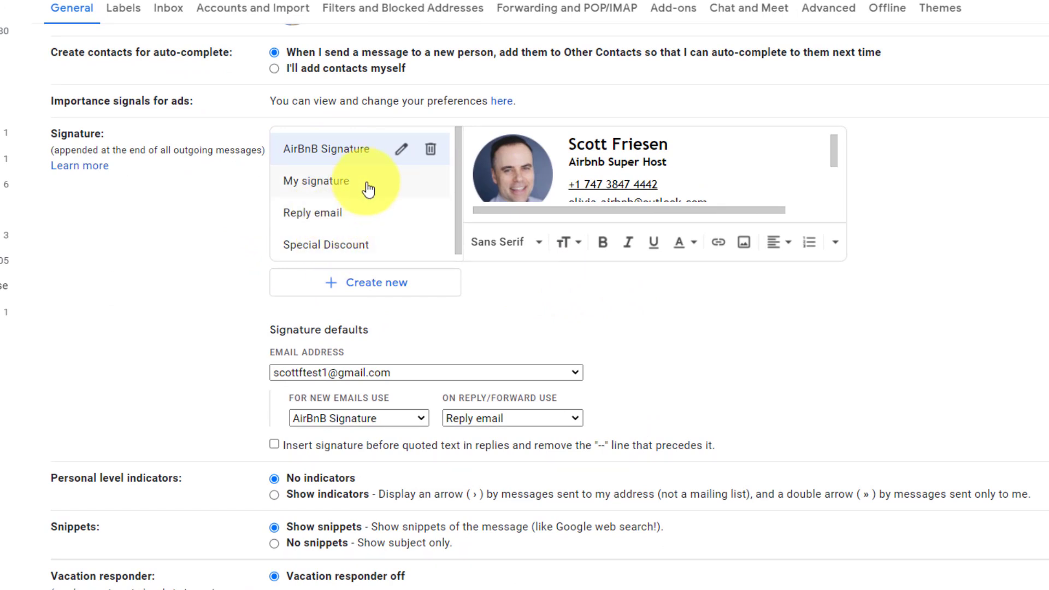
scroll(382, 186, down, 1)
scroll(340, 201, up, 1)
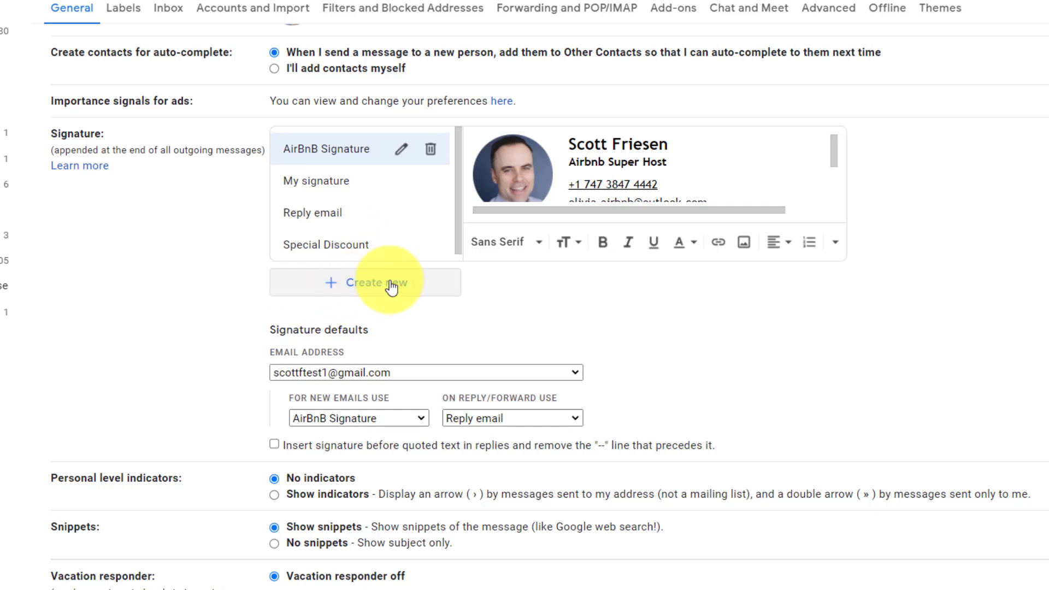
click(347, 184)
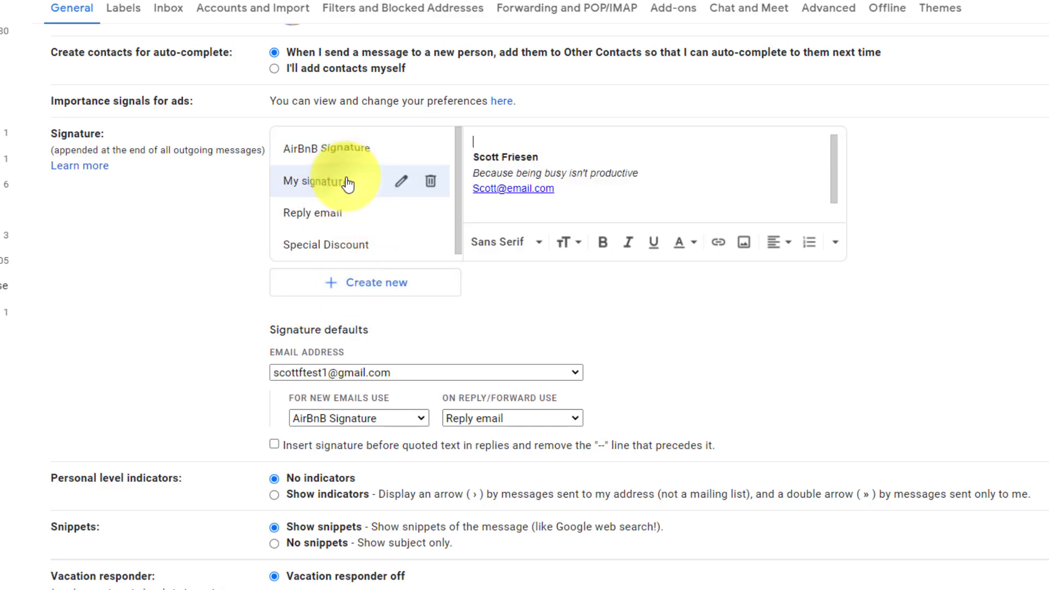
click(348, 215)
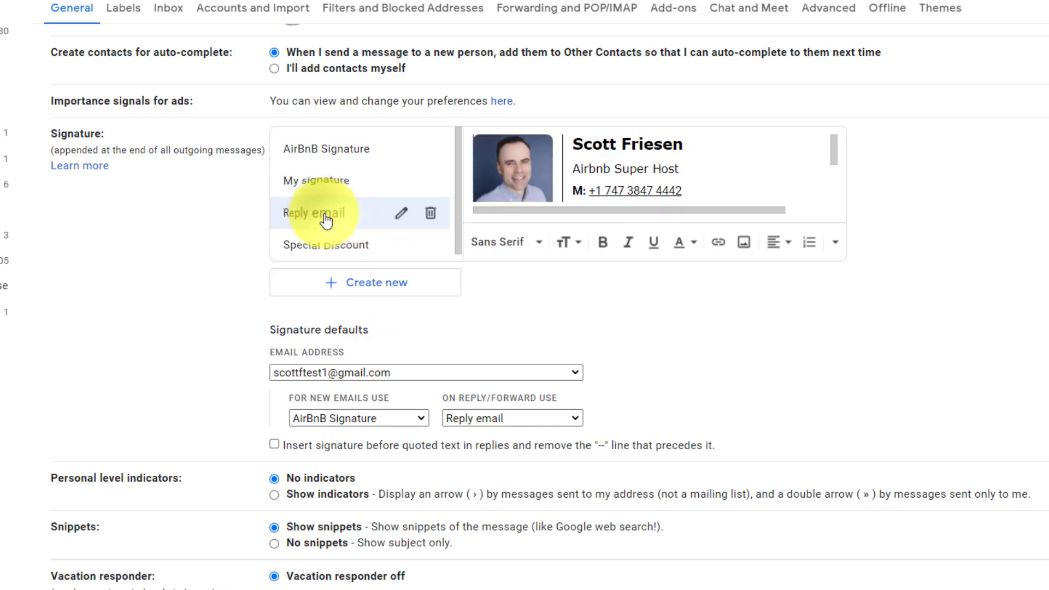
scroll(746, 181, down, 3)
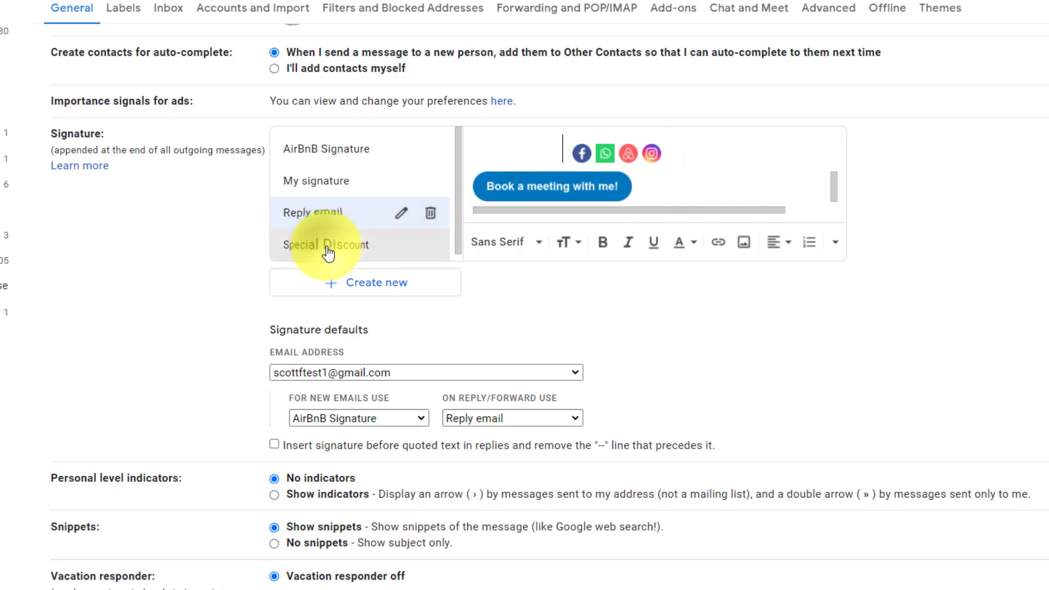
click(354, 246)
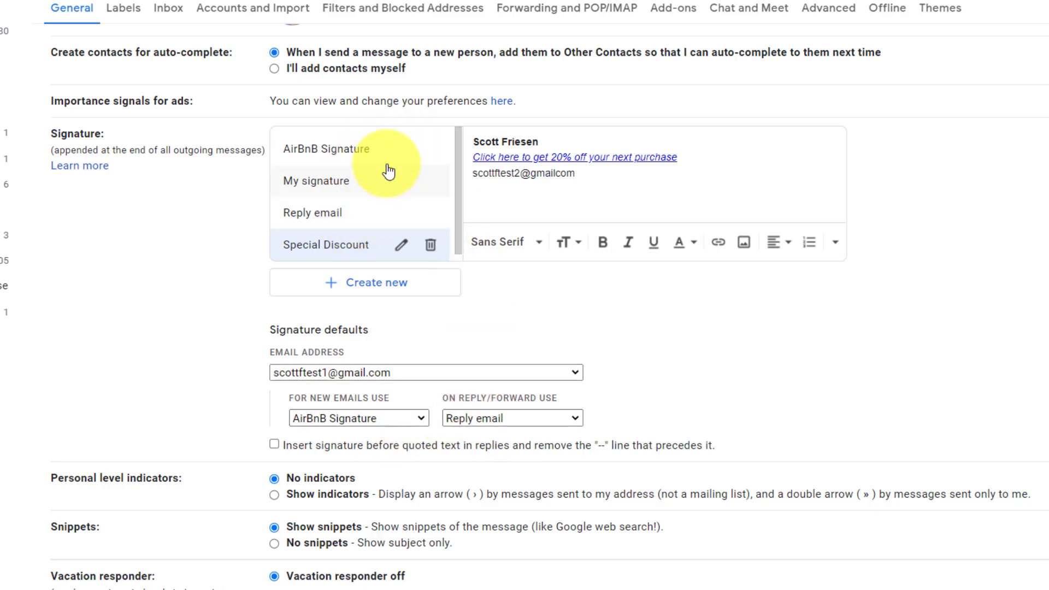
click(405, 420)
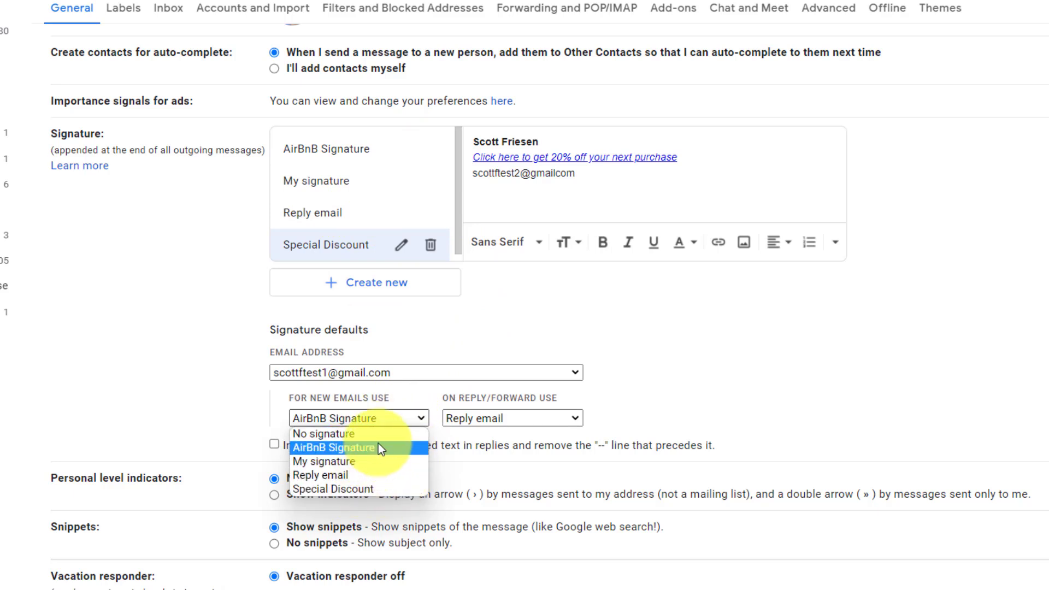
click(365, 448)
click(556, 421)
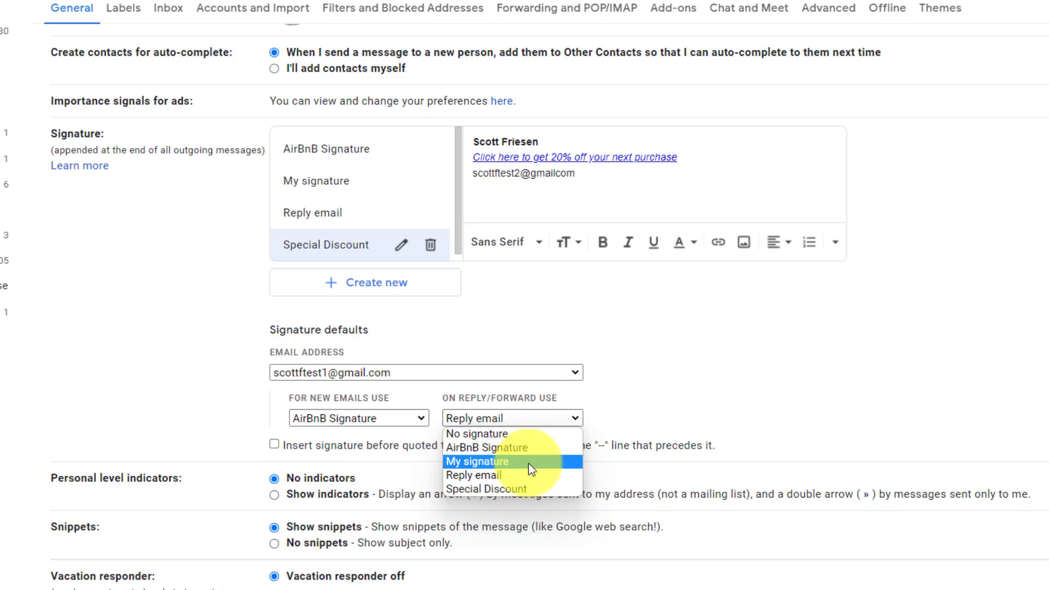
click(515, 476)
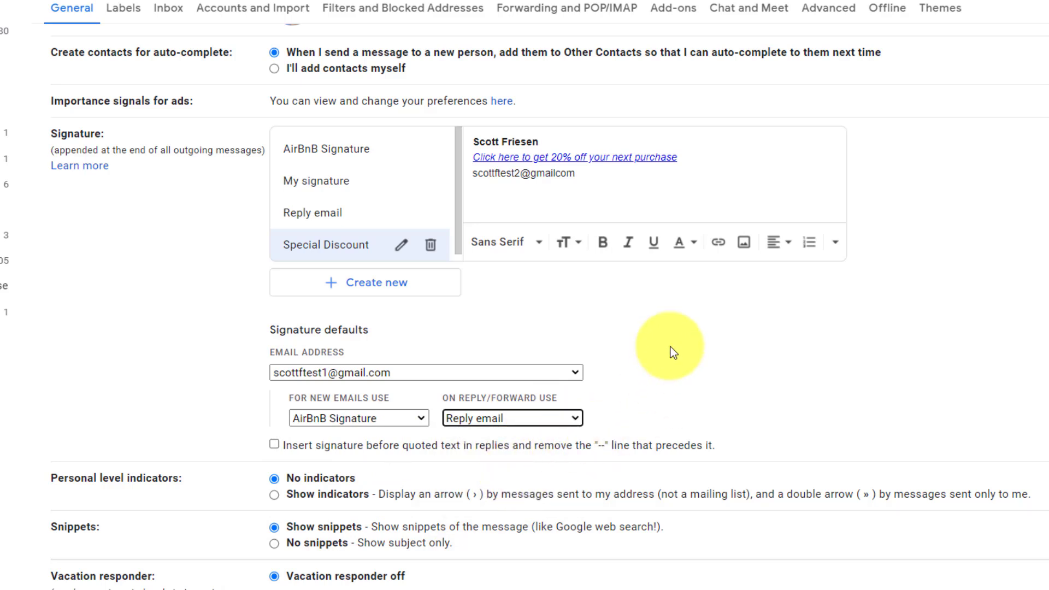